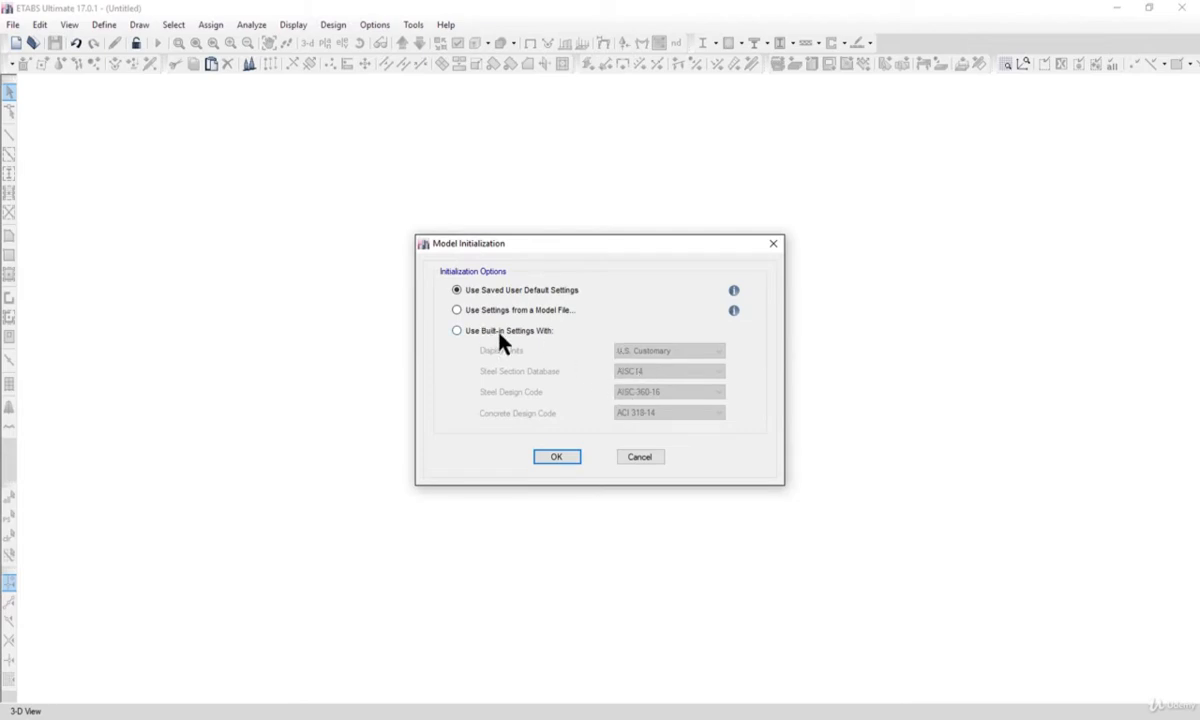
Initialize the model with built-in settings, using Metric SI display units and the Indian steel section database.
{"action": "left_click", "coordinate": [500, 332]}
{"action": "left_click", "coordinate": [656, 351]}
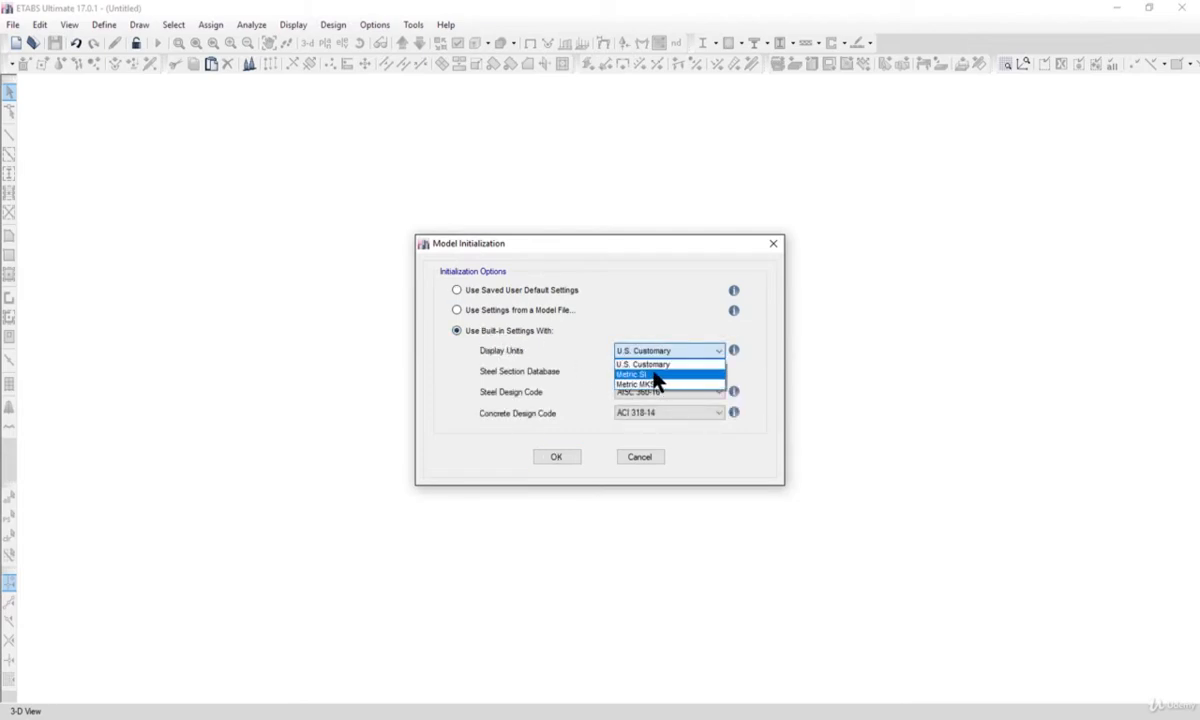
{"action": "left_click", "coordinate": [655, 375]}
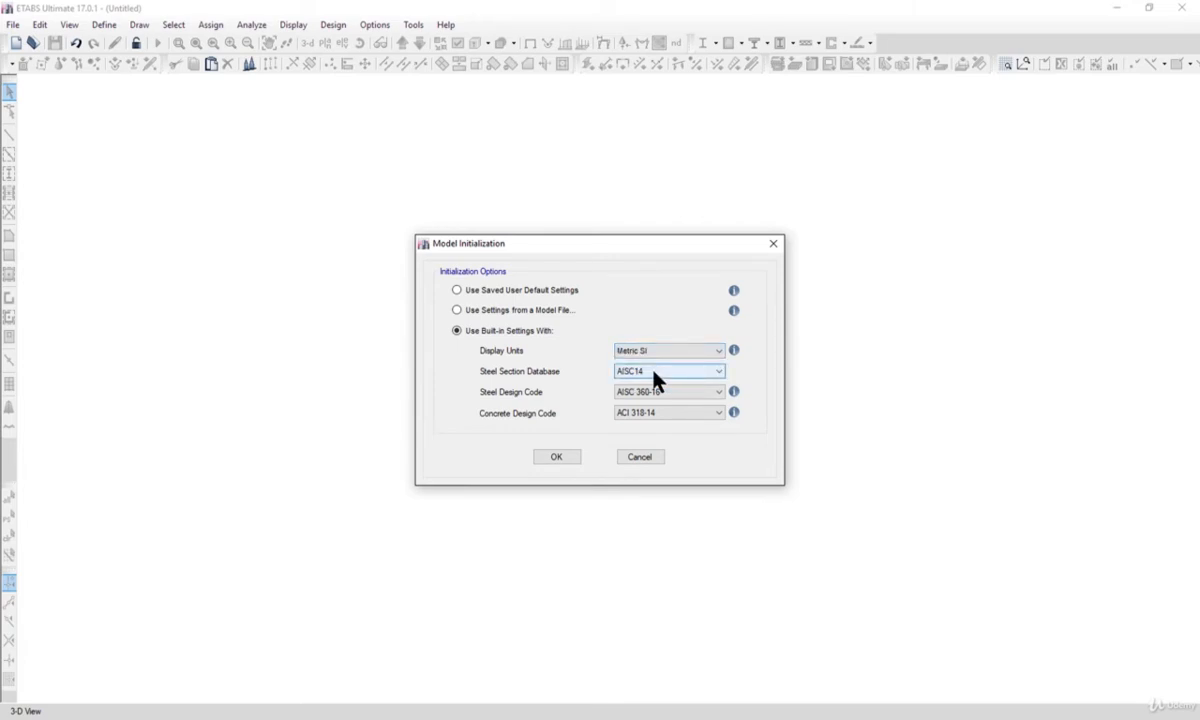
{"action": "left_click", "coordinate": [655, 375]}
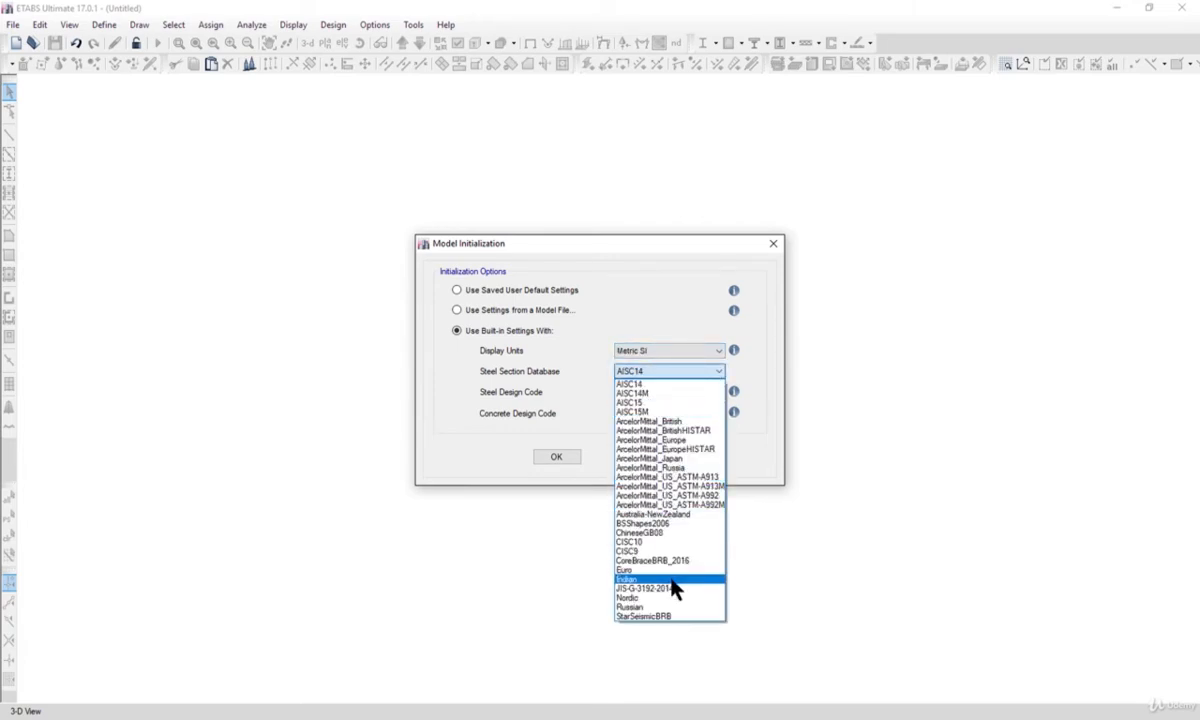
{"action": "left_click", "coordinate": [668, 580]}
Set the steel design code to IS 800:2007, choose the concrete design code, and accept the model initialization.
{"action": "left_click", "coordinate": [655, 393]}
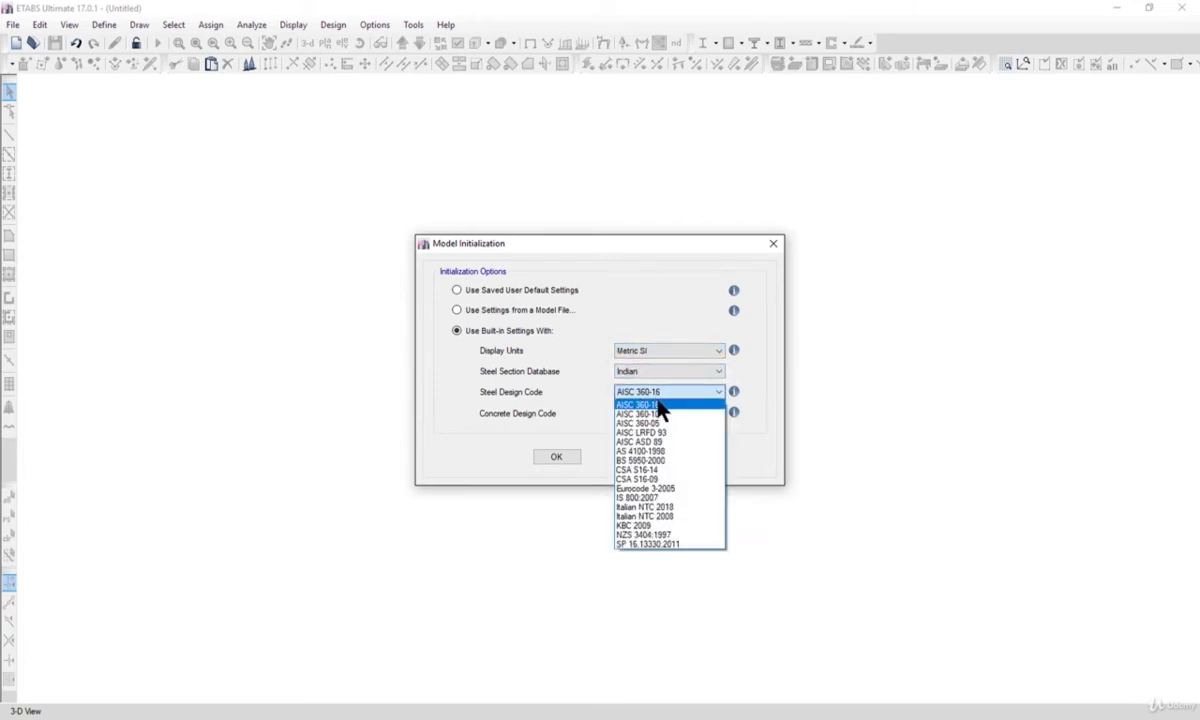
{"action": "left_click", "coordinate": [652, 489]}
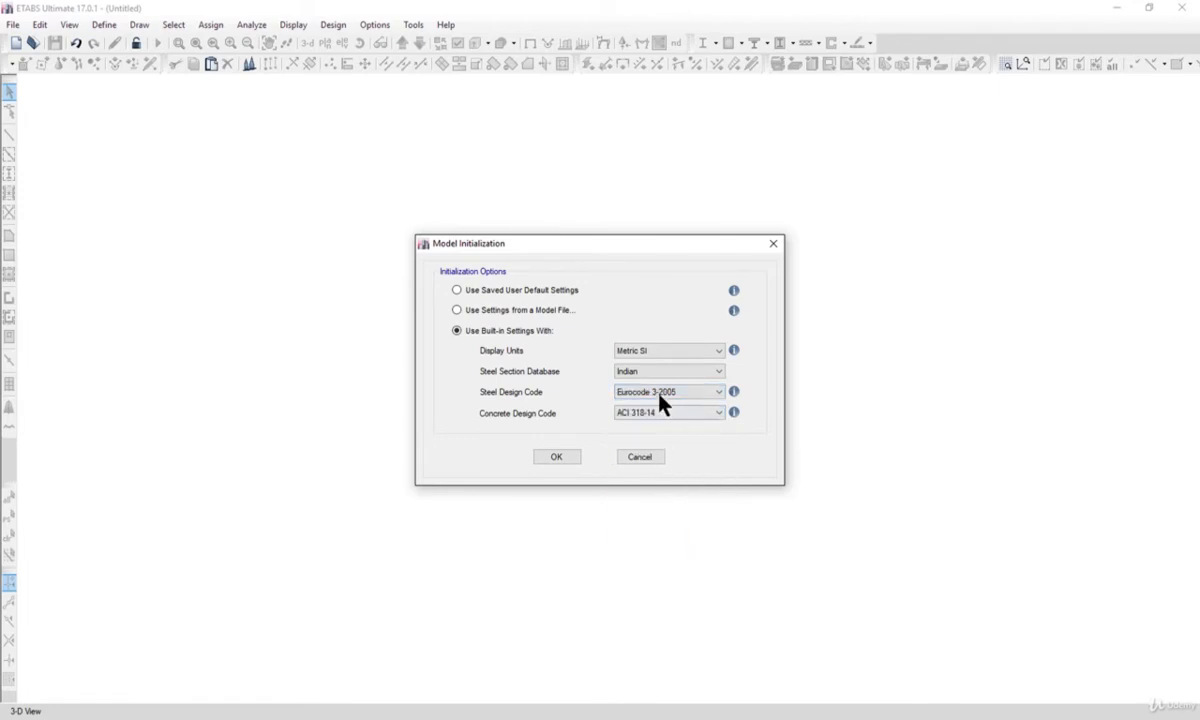
{"action": "left_click", "coordinate": [659, 396]}
{"action": "left_click", "coordinate": [651, 500]}
{"action": "left_click", "coordinate": [648, 420]}
{"action": "left_click", "coordinate": [646, 507]}
{"action": "left_click", "coordinate": [562, 458]}
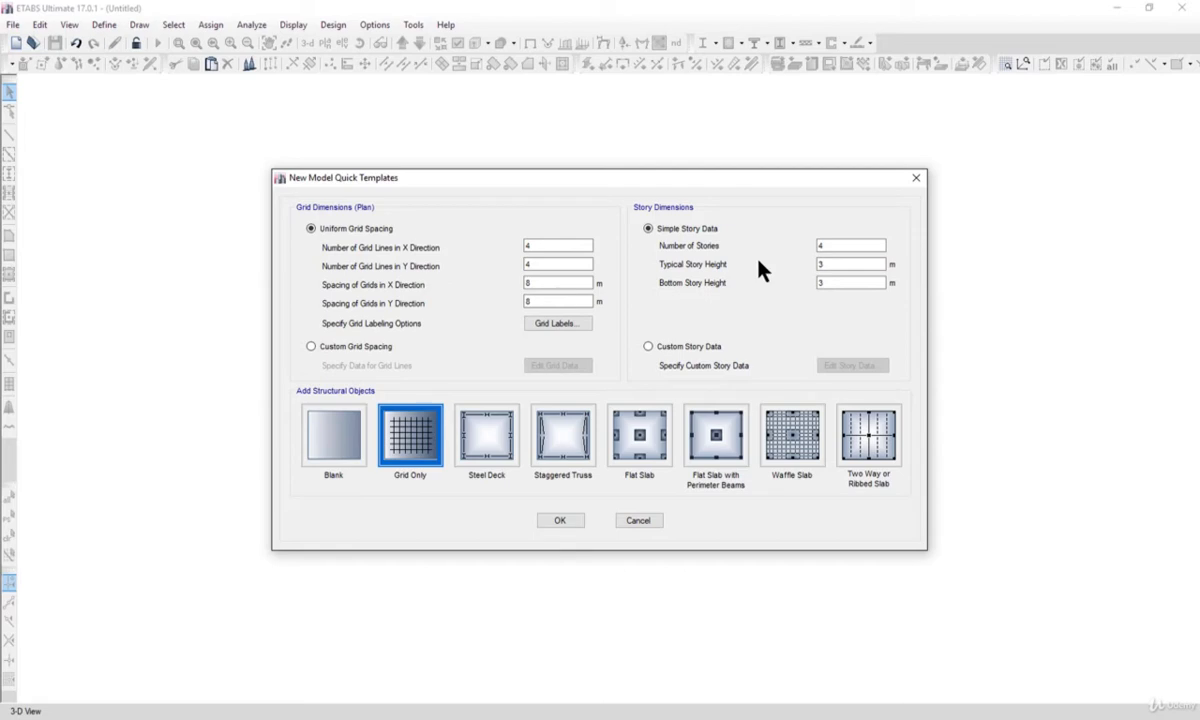
Switch to custom grid spacing and delete all X and Y grid lines from grid system G1.
{"action": "left_click", "coordinate": [360, 345]}
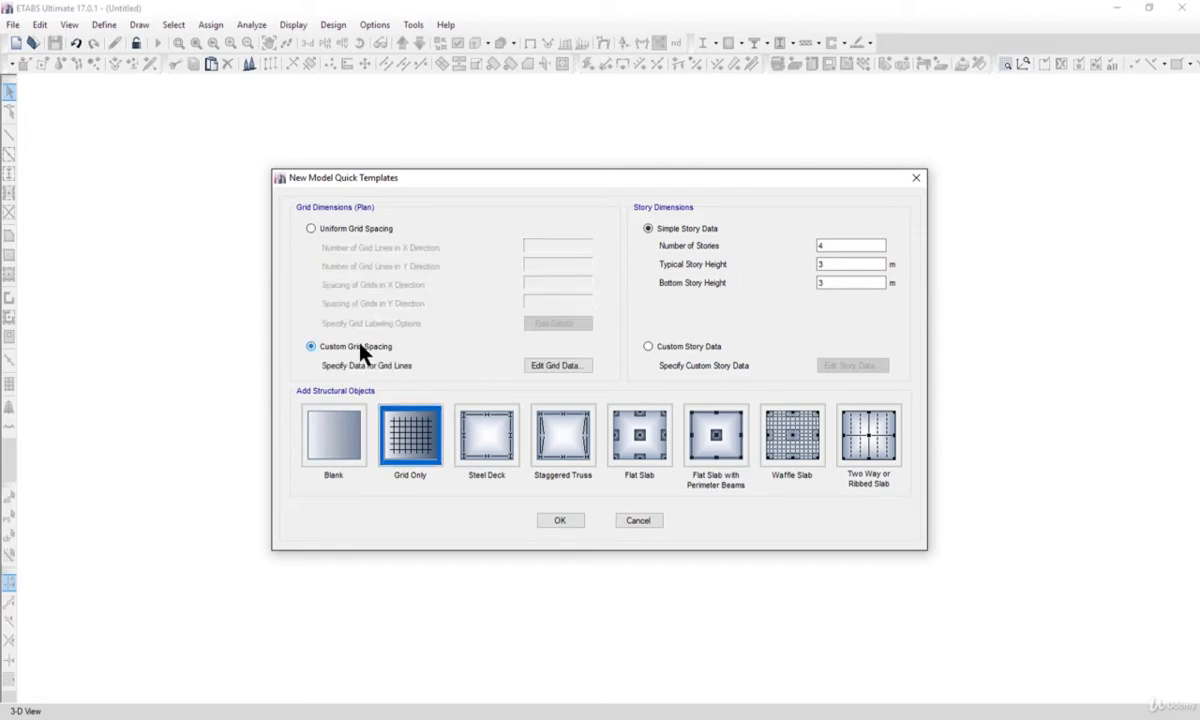
{"action": "left_click", "coordinate": [556, 366]}
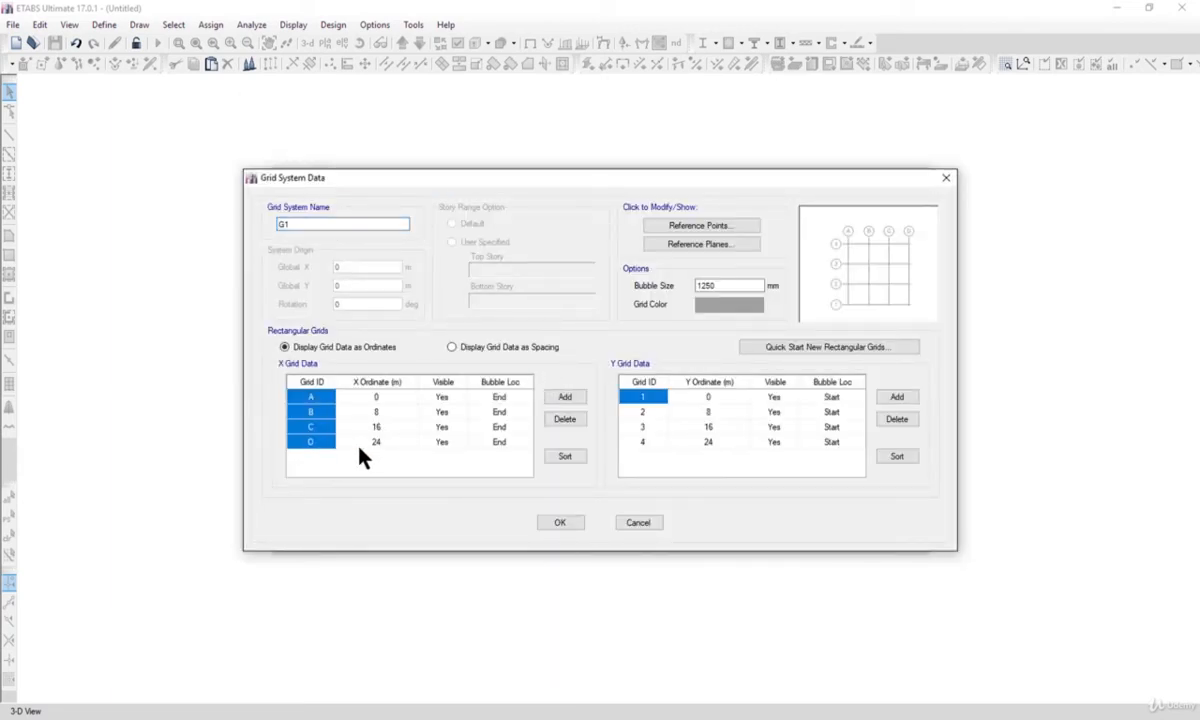
{"action": "left_click", "coordinate": [555, 423]}
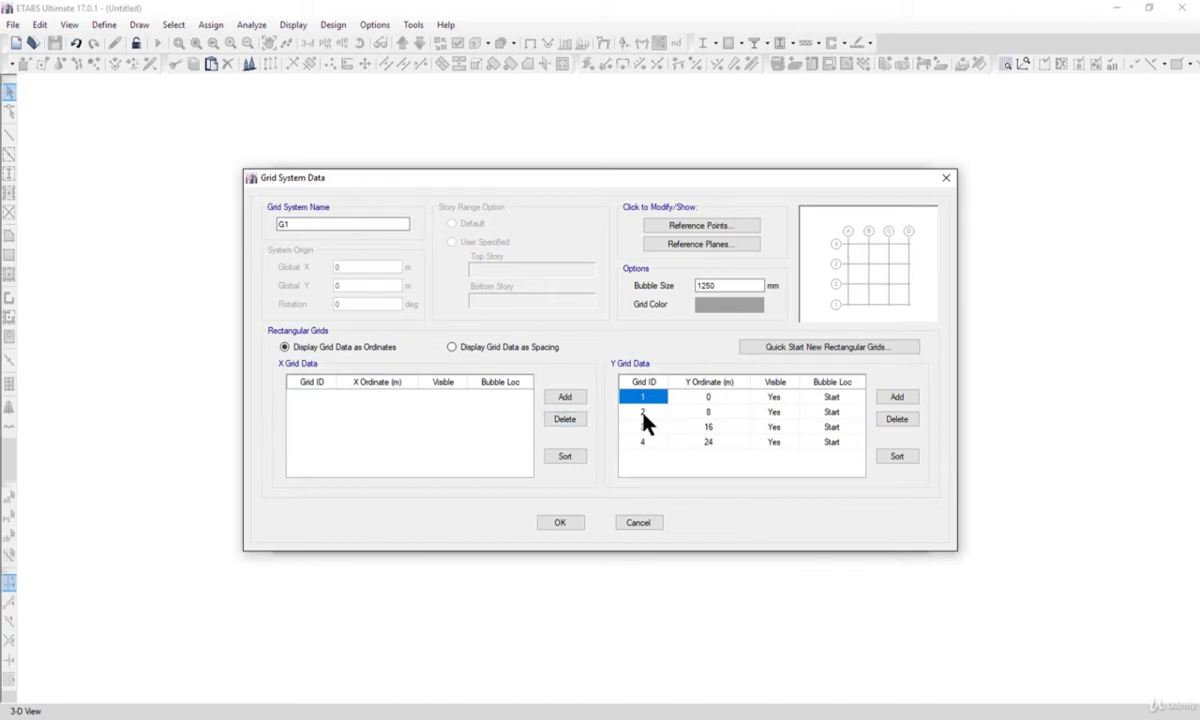
{"action": "left_click", "coordinate": [645, 442], "text": "shift"}
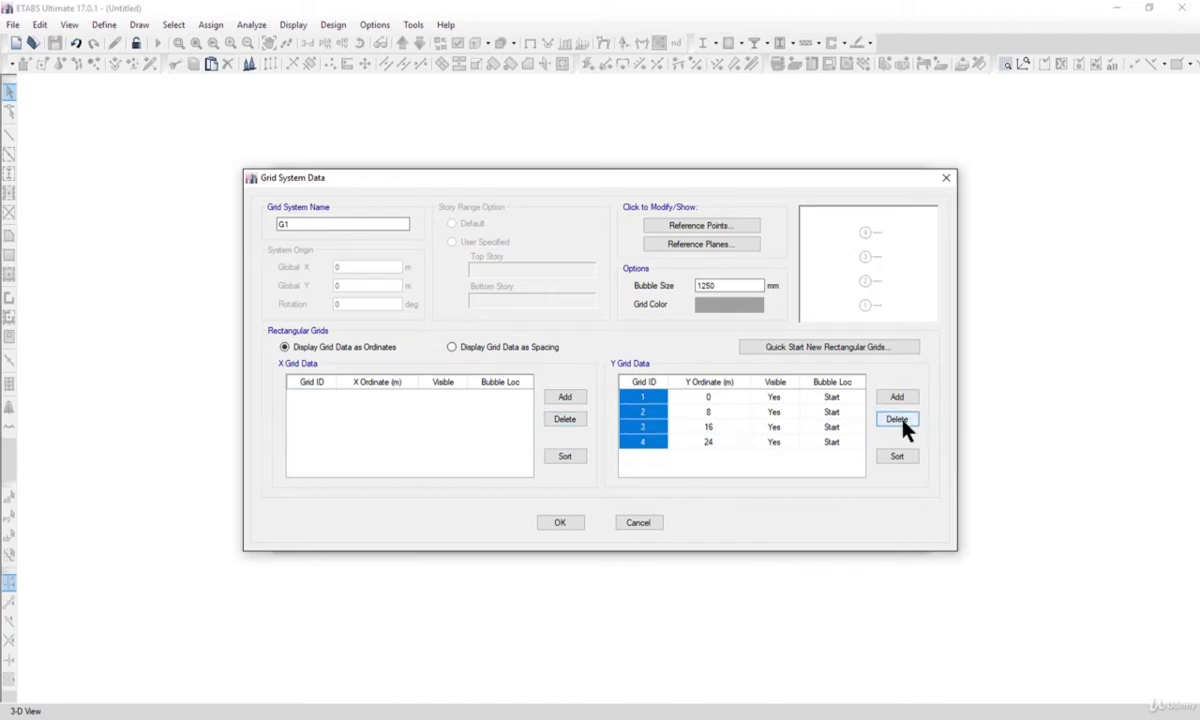
{"action": "left_click", "coordinate": [650, 399]}
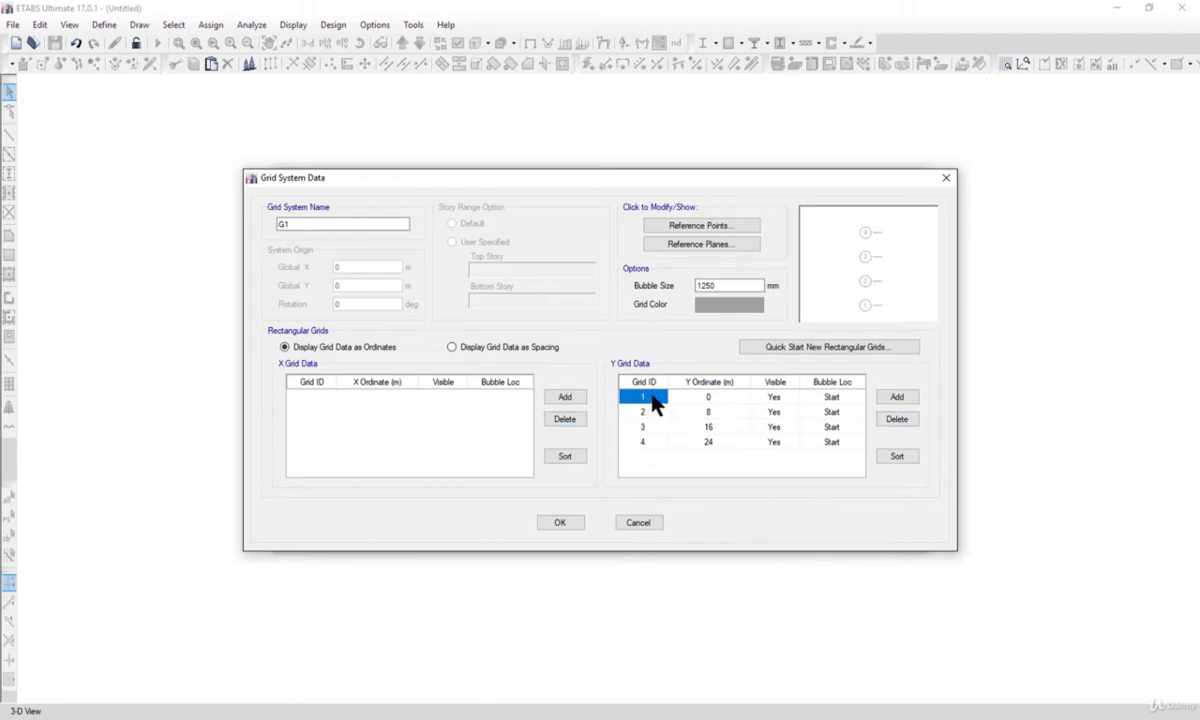
{"action": "left_click_drag", "start_coordinate": [655, 402], "coordinate": [655, 445]}
{"action": "left_click", "coordinate": [895, 419]}
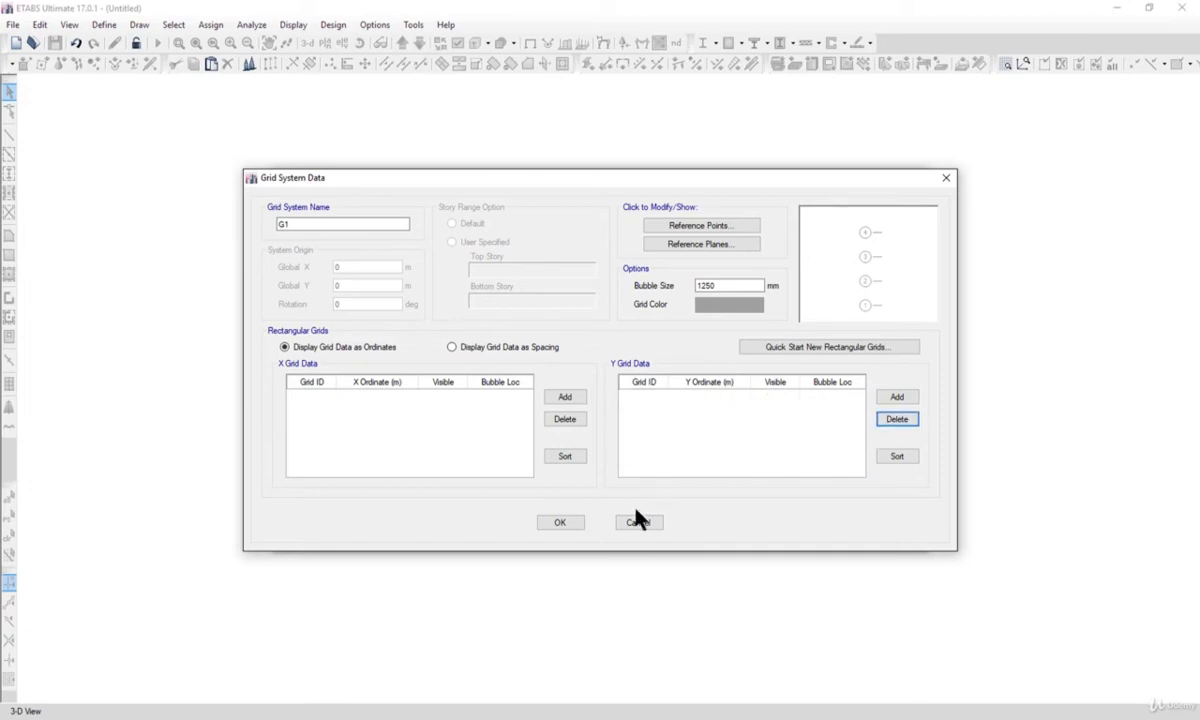
{"action": "left_click", "coordinate": [562, 524]}
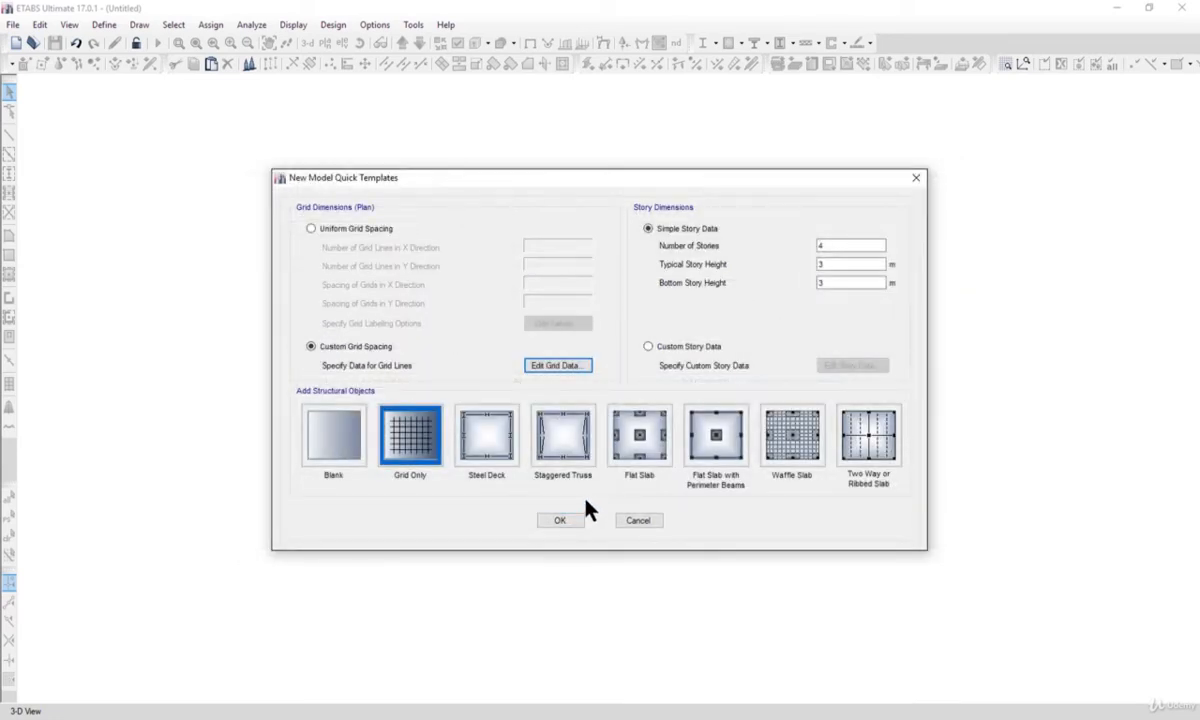
Use custom story data, delete Story4, Story3 and Story2 with their existing structure, and create the grid-only model.
{"action": "left_click", "coordinate": [690, 348]}
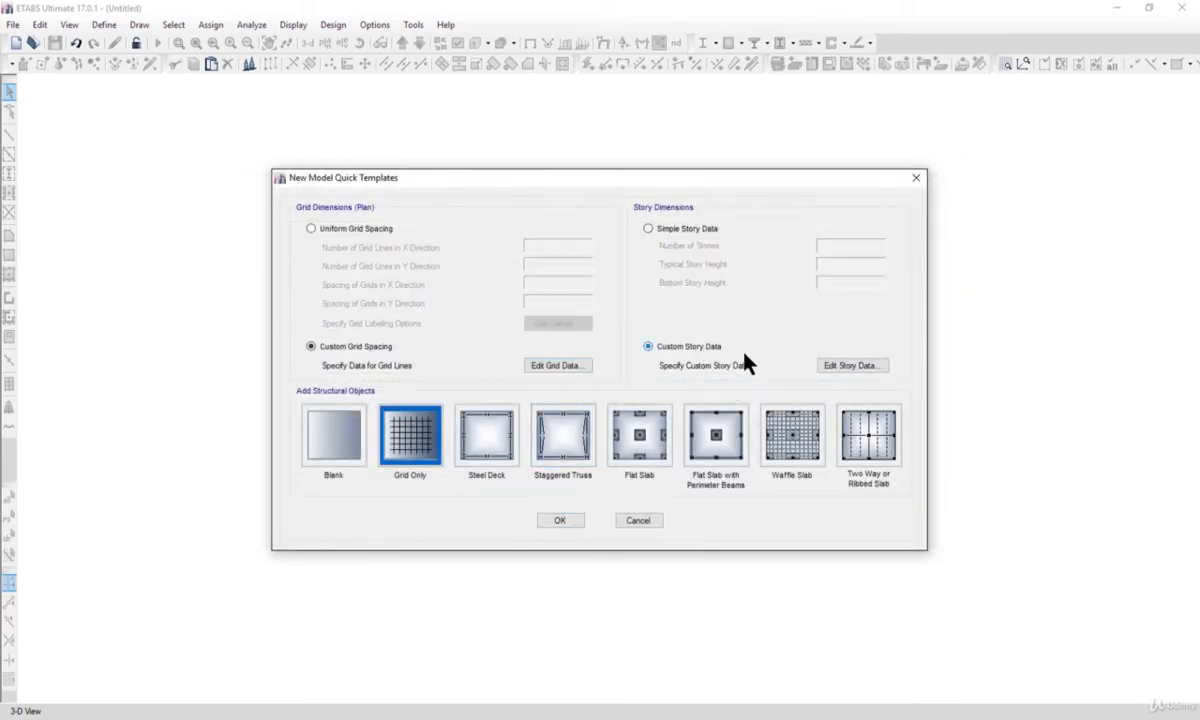
{"action": "left_click", "coordinate": [840, 370]}
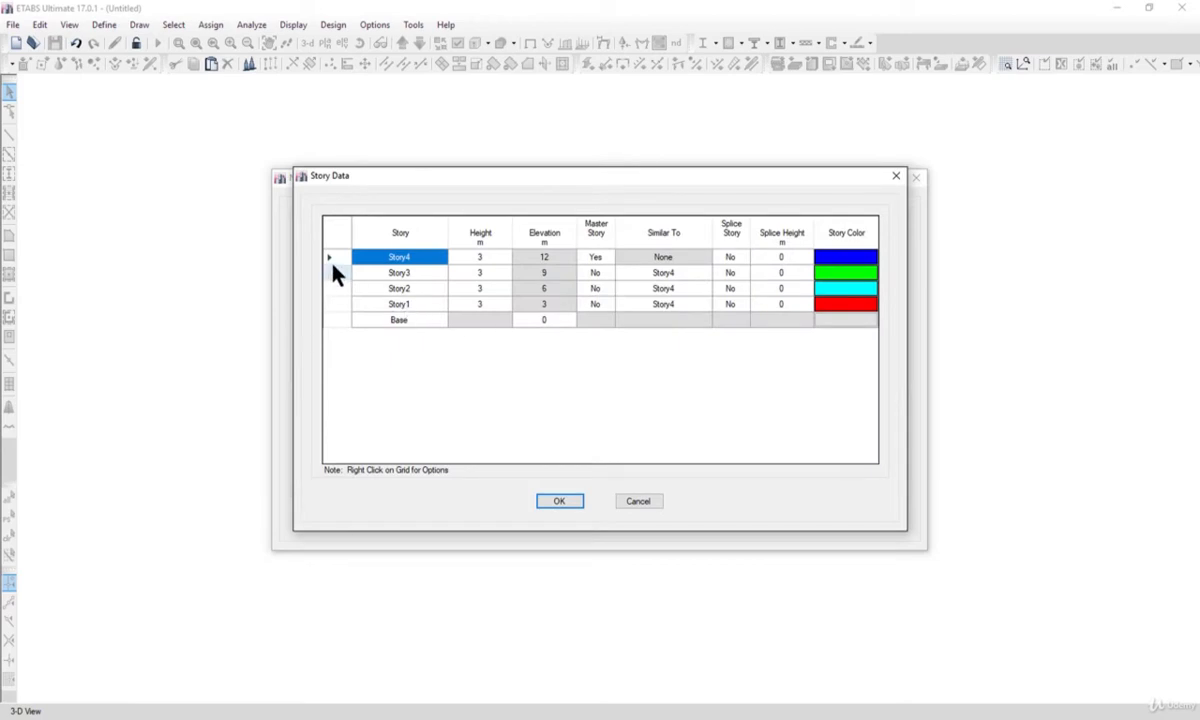
{"action": "left_click_drag", "start_coordinate": [332, 266], "coordinate": [338, 289]}
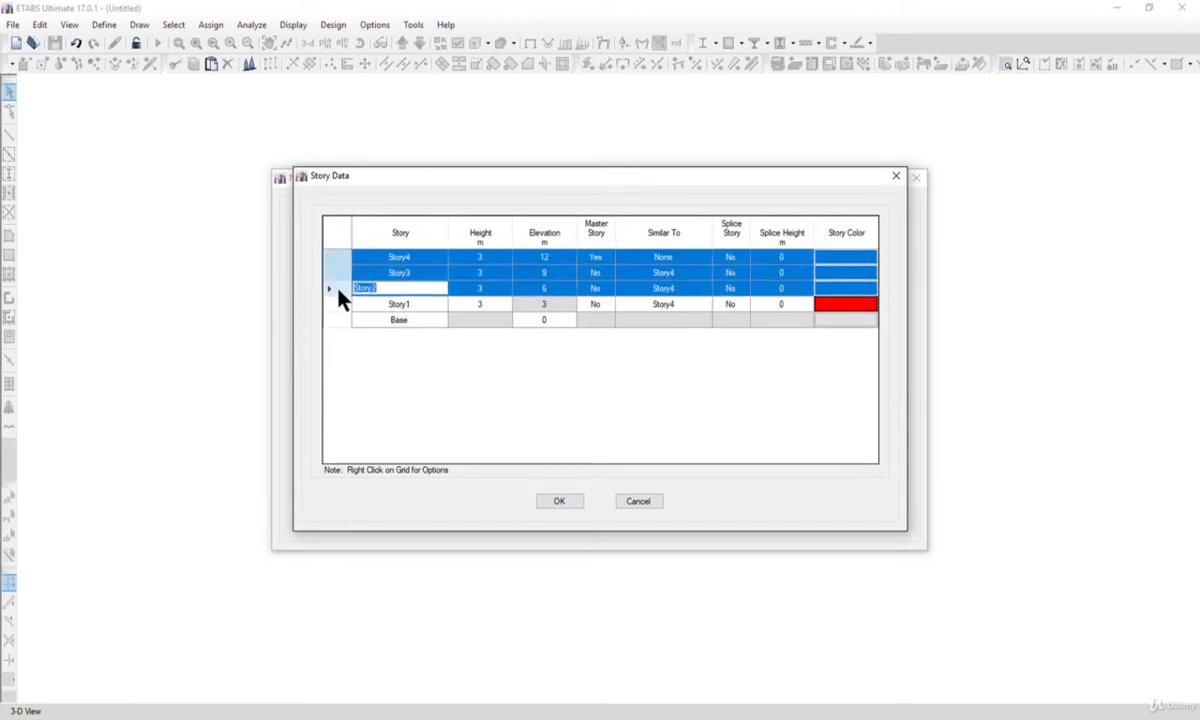
{"action": "right_click", "coordinate": [337, 267]}
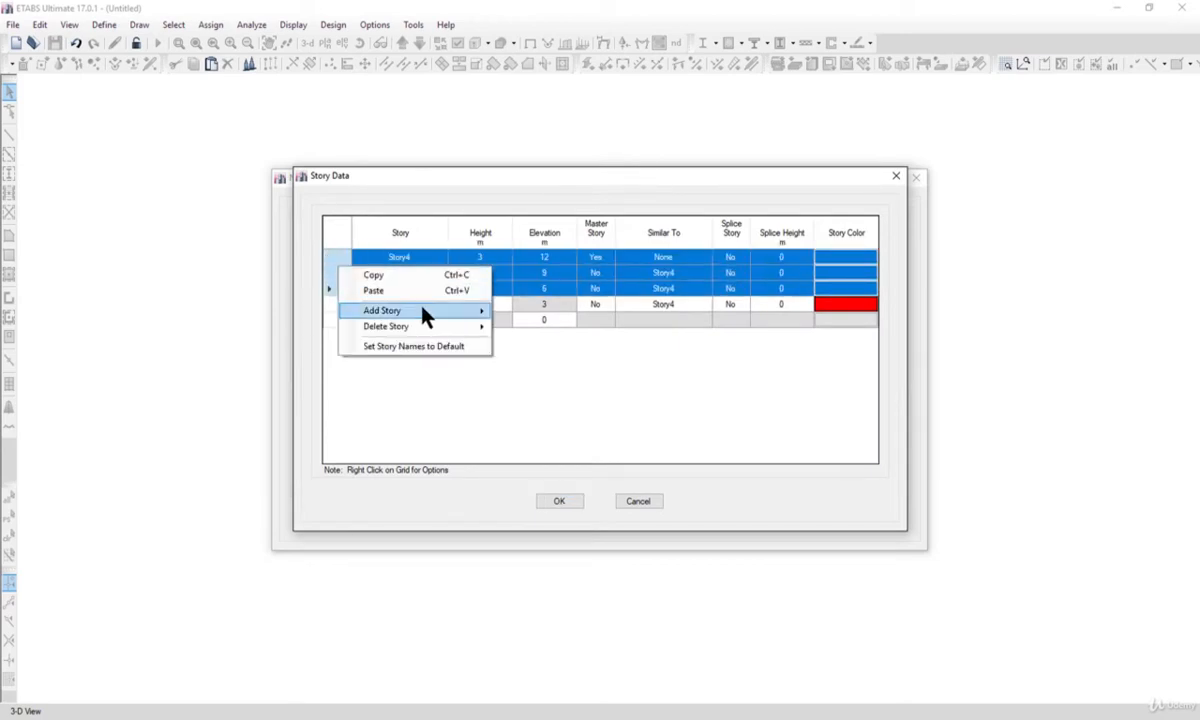
{"action": "mouse_move", "coordinate": [437, 327]}
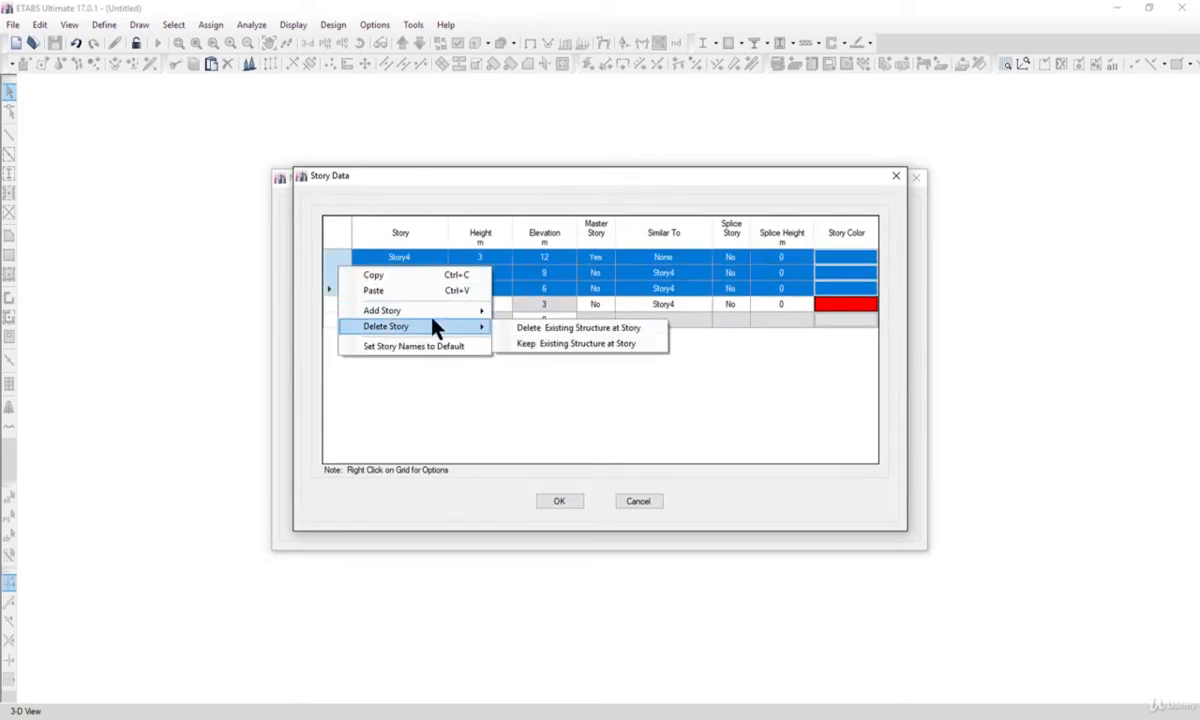
{"action": "left_click", "coordinate": [543, 333]}
{"action": "left_click", "coordinate": [562, 502]}
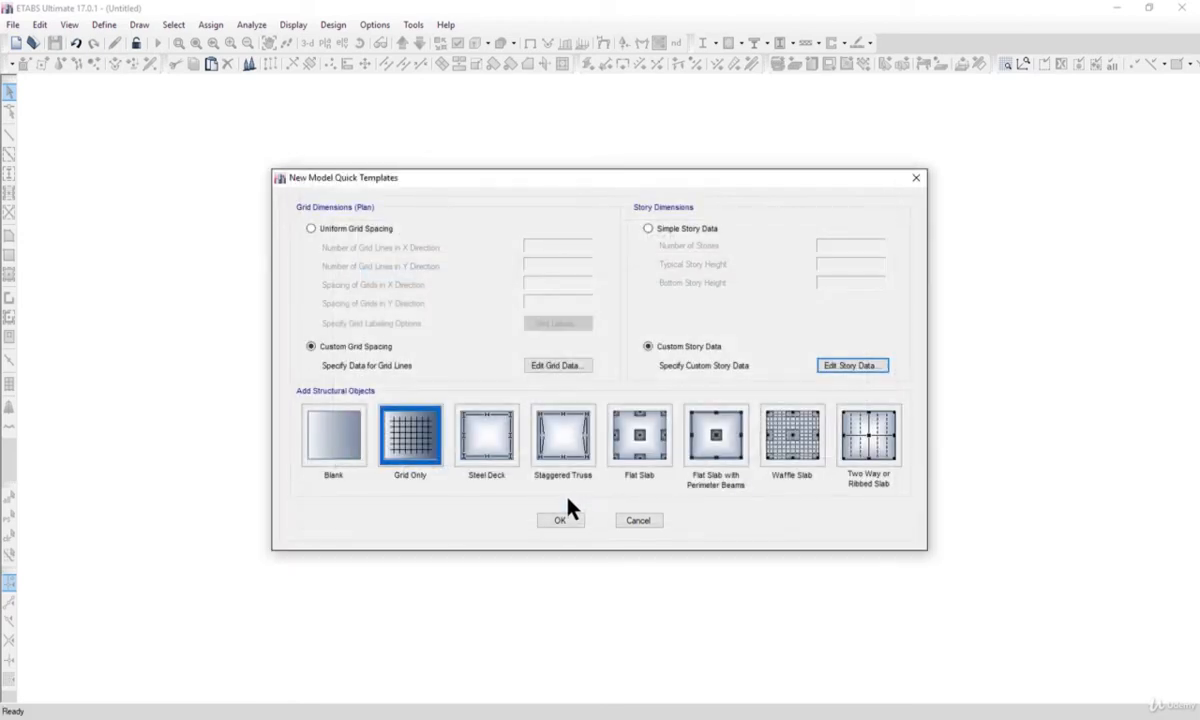
{"action": "left_click", "coordinate": [560, 520]}
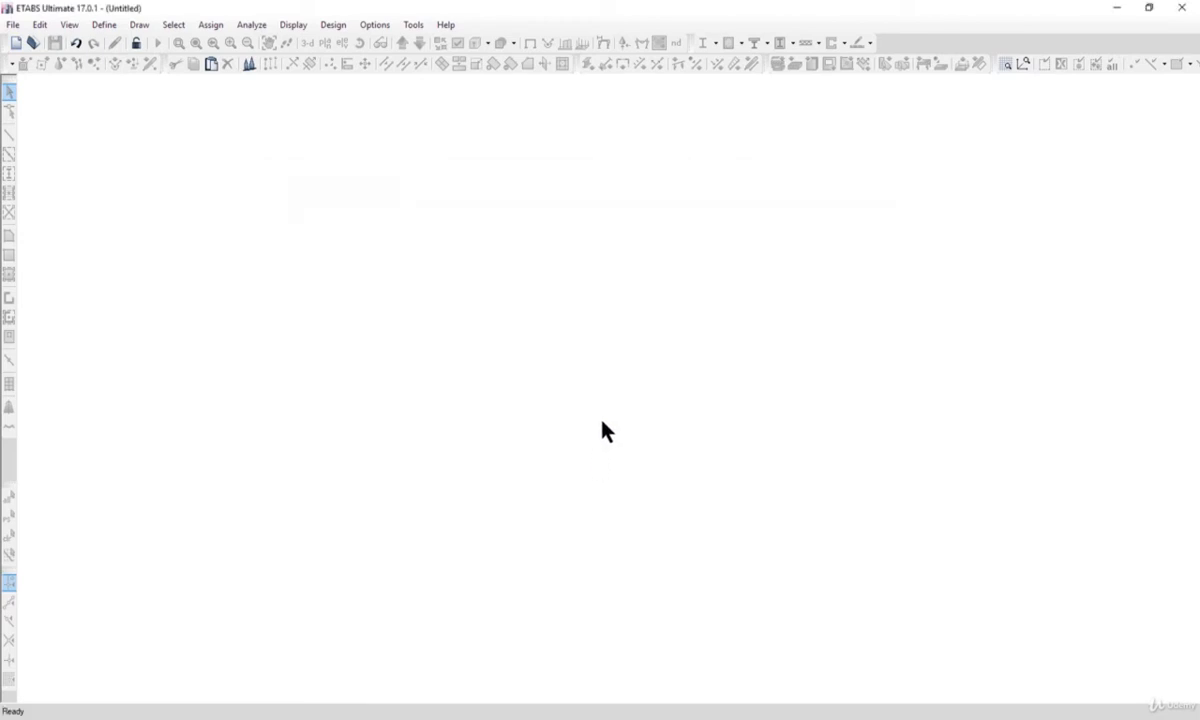
Close the extra view window, keeping only the full-width 3-D view.
{"action": "left_click", "coordinate": [243, 88]}
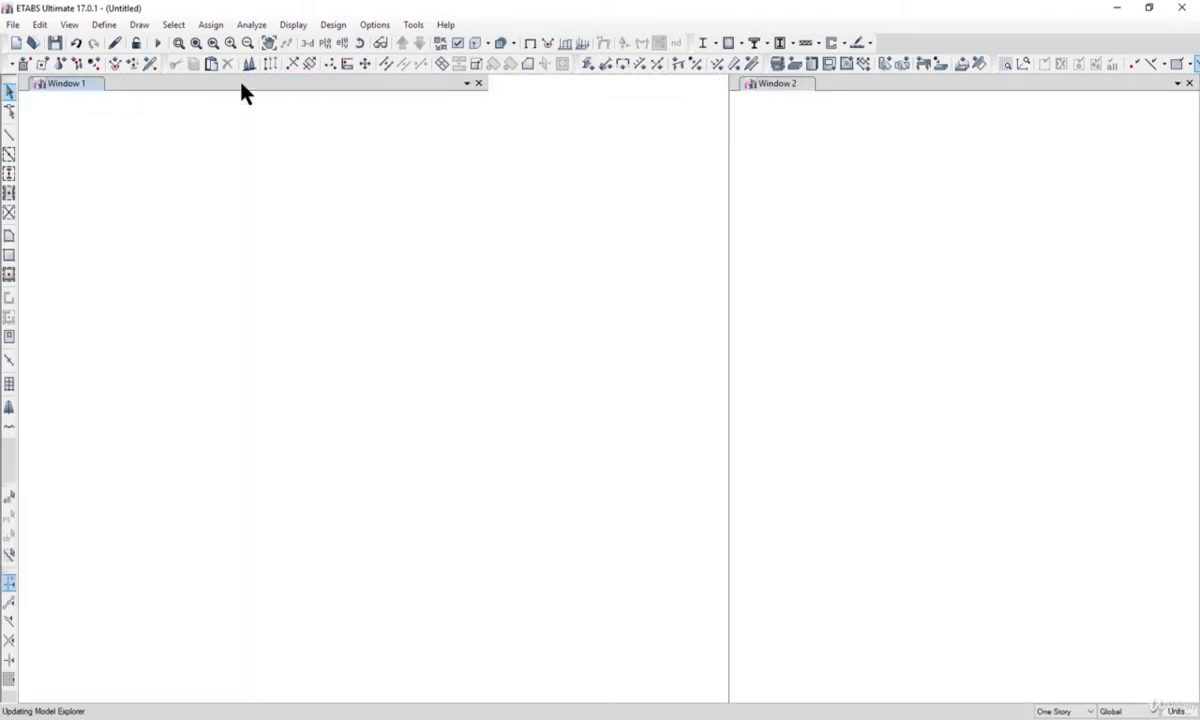
{"action": "left_click", "coordinate": [598, 84]}
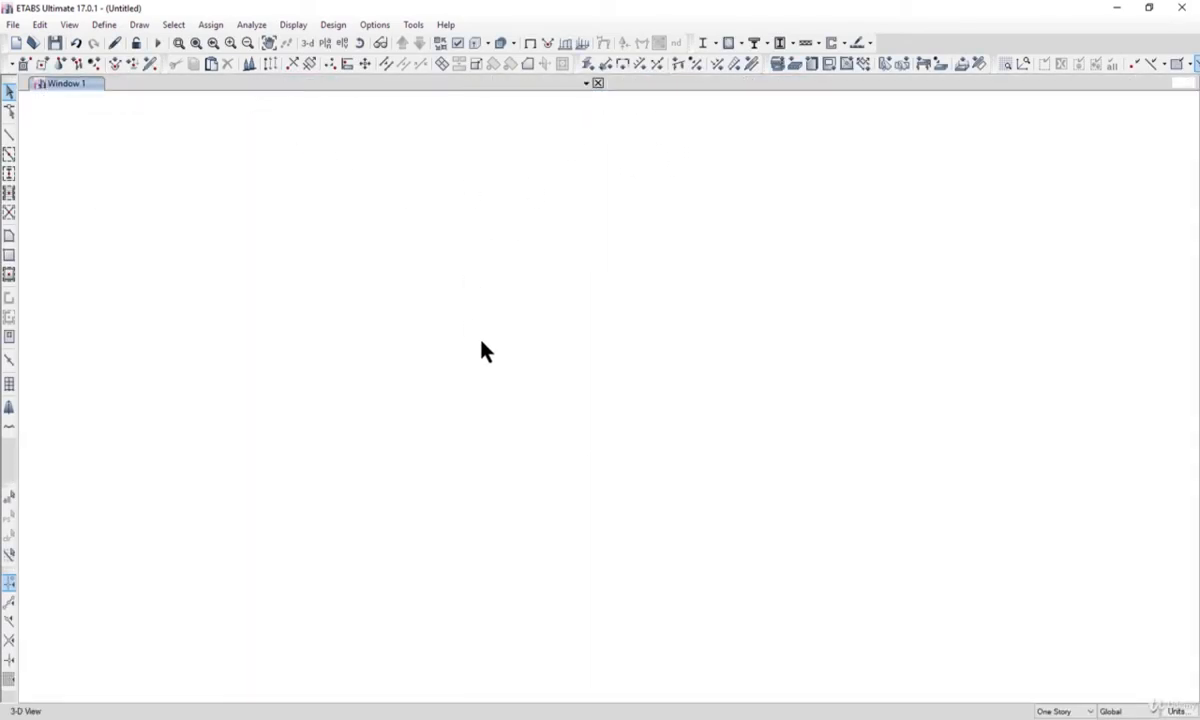
{"action": "middle_click_drag", "start_coordinate": [668, 460], "coordinate": [621, 329]}
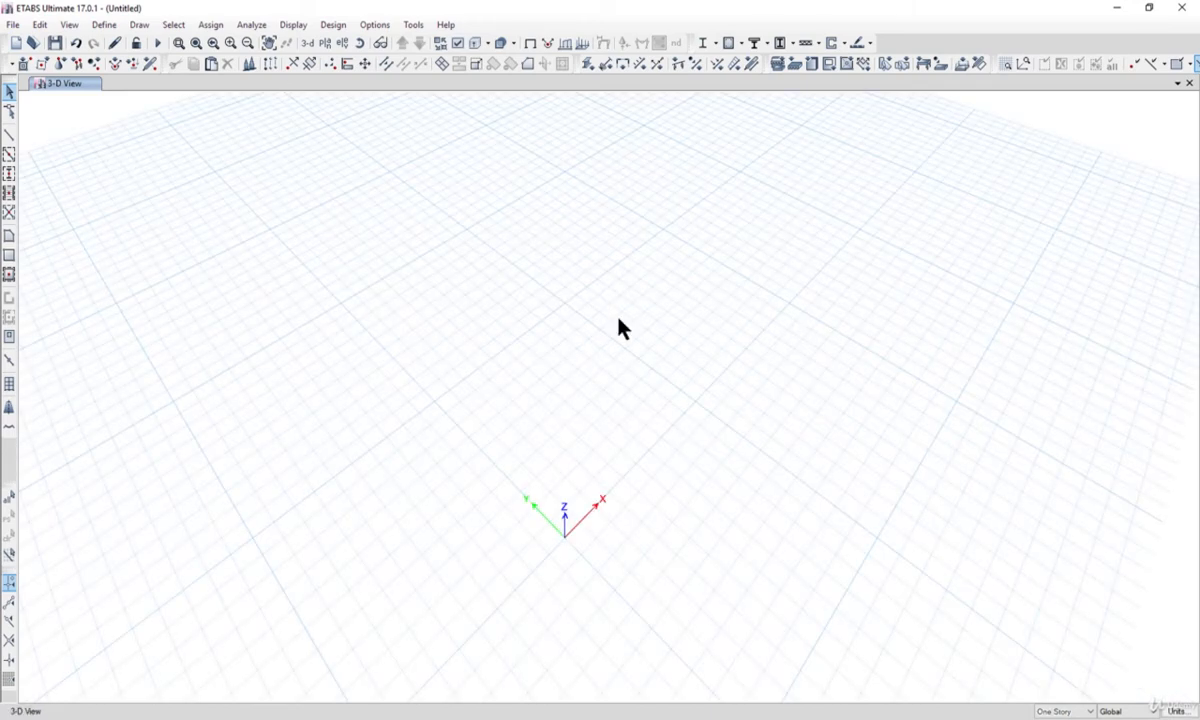
Show the plan view of the Base level with the origin near the middle of the drawing area.
{"action": "left_click", "coordinate": [326, 44]}
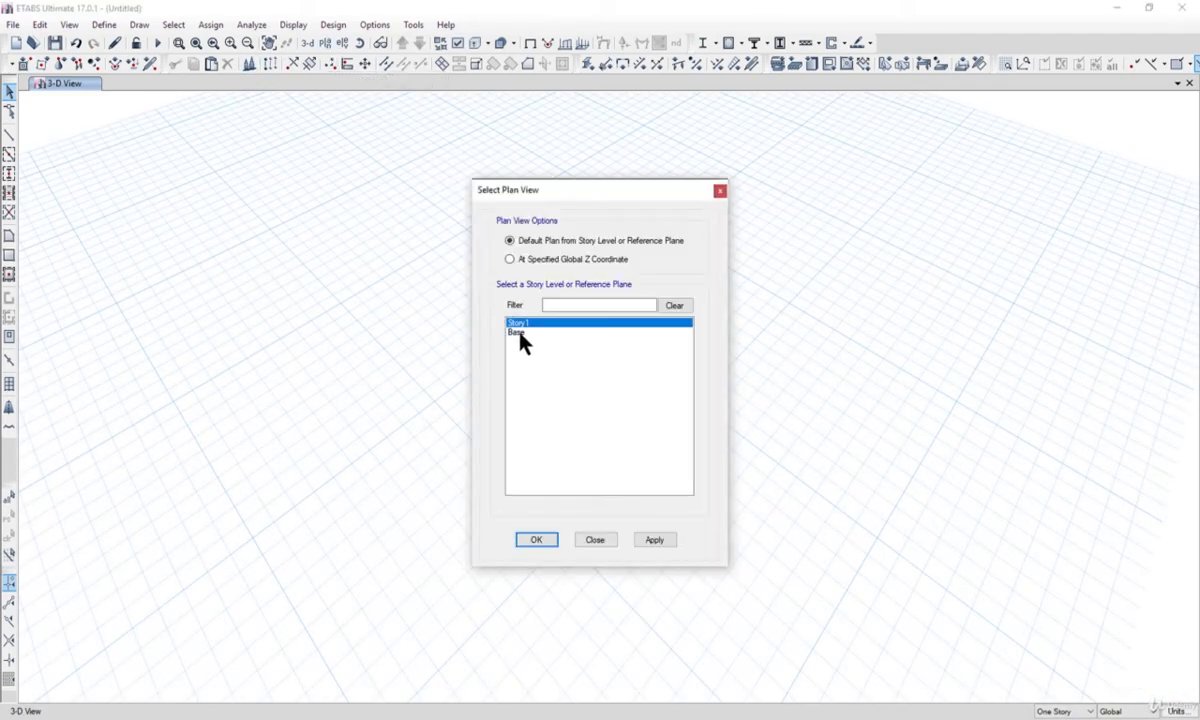
{"action": "left_click", "coordinate": [519, 333]}
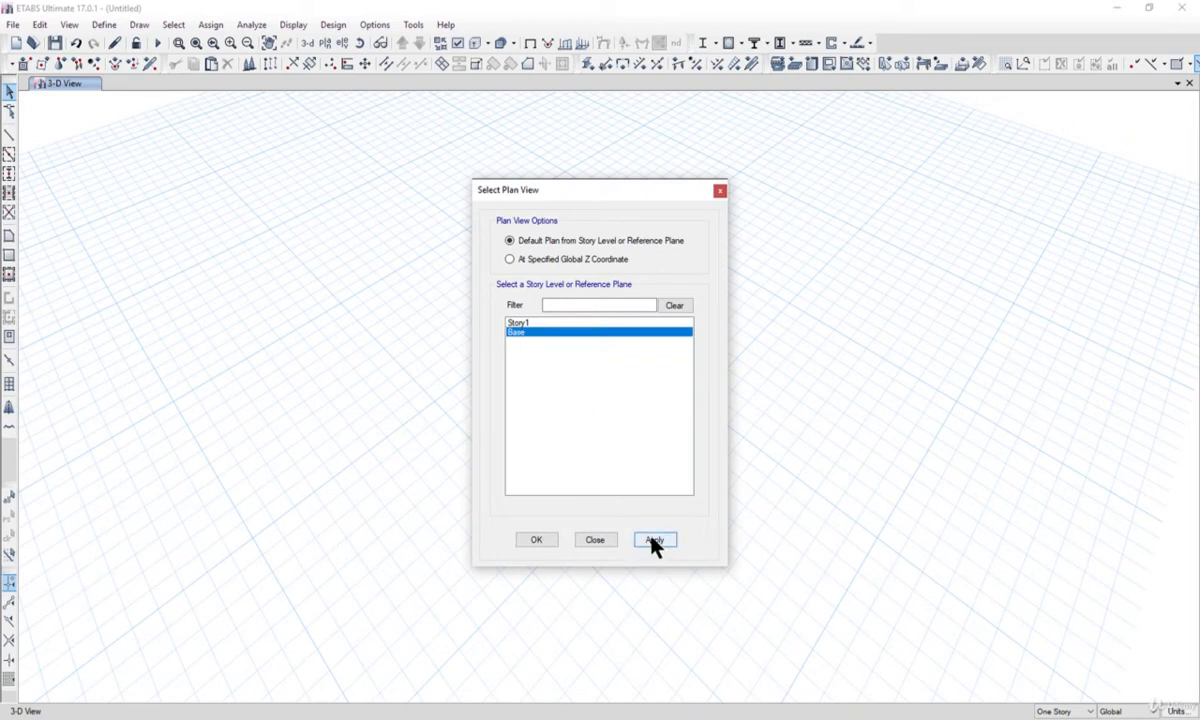
{"action": "left_click", "coordinate": [655, 542]}
{"action": "left_click", "coordinate": [526, 545]}
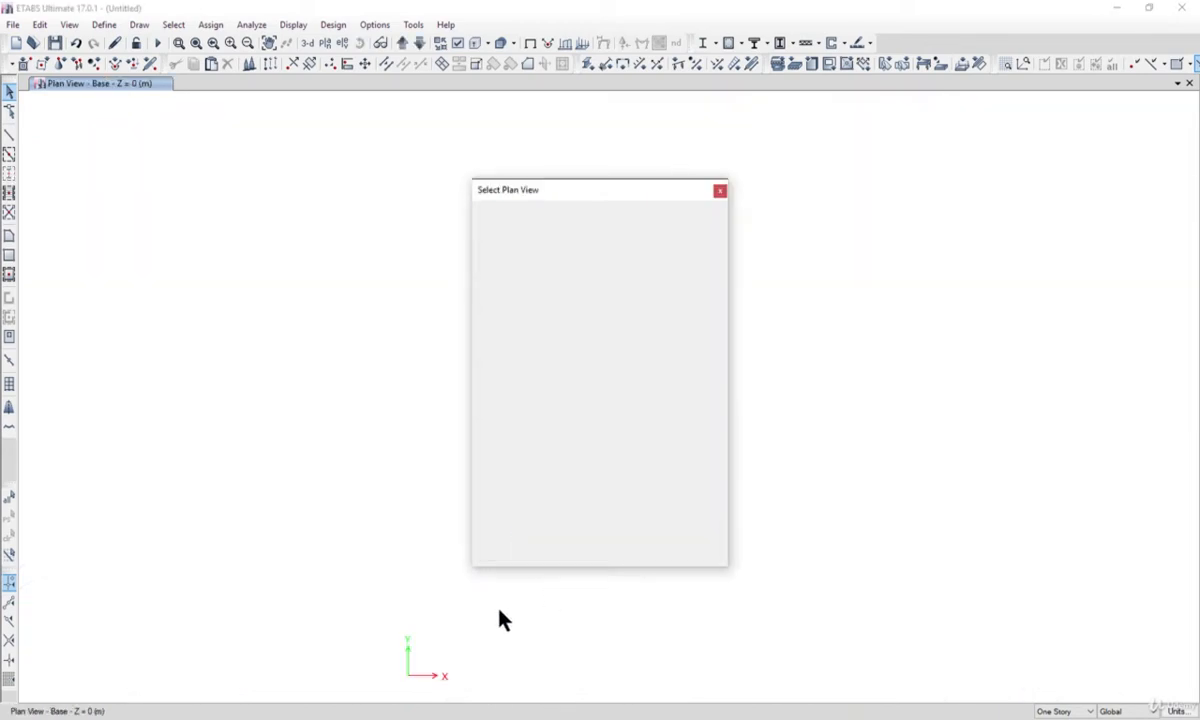
{"action": "middle_click_drag", "start_coordinate": [452, 617], "coordinate": [501, 389]}
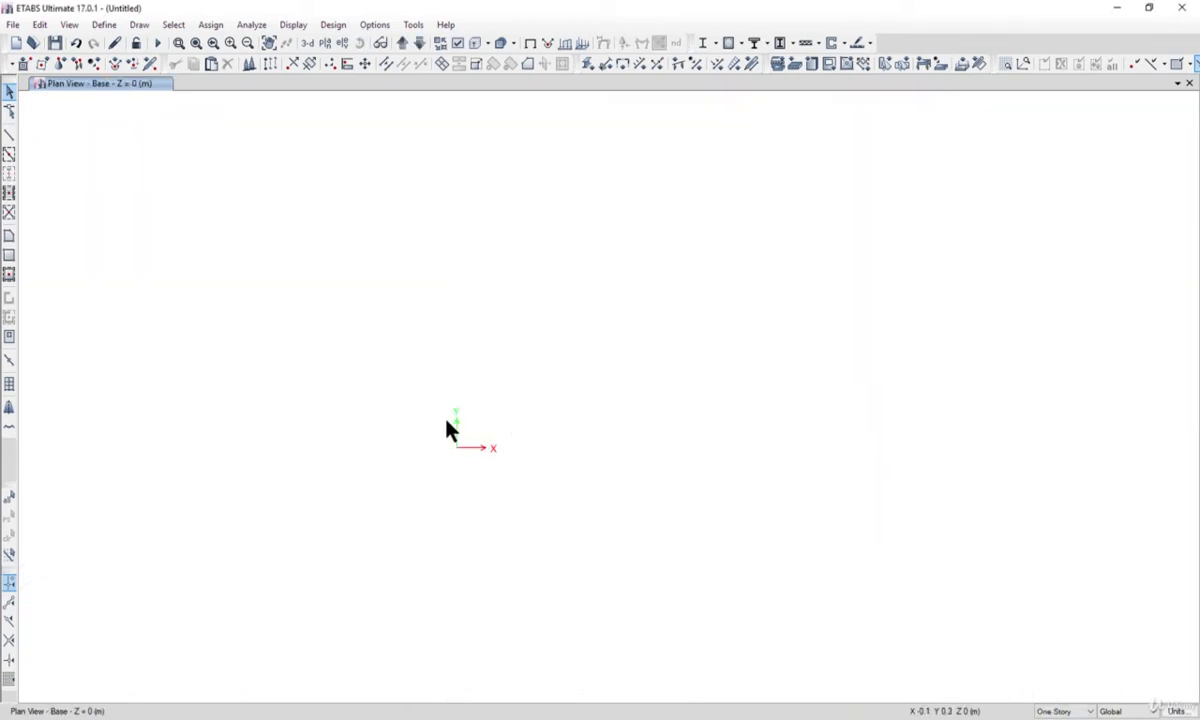
Start drawing joint objects in the Base plan and move the object properties window clear of the origin.
{"action": "left_click", "coordinate": [139, 25]}
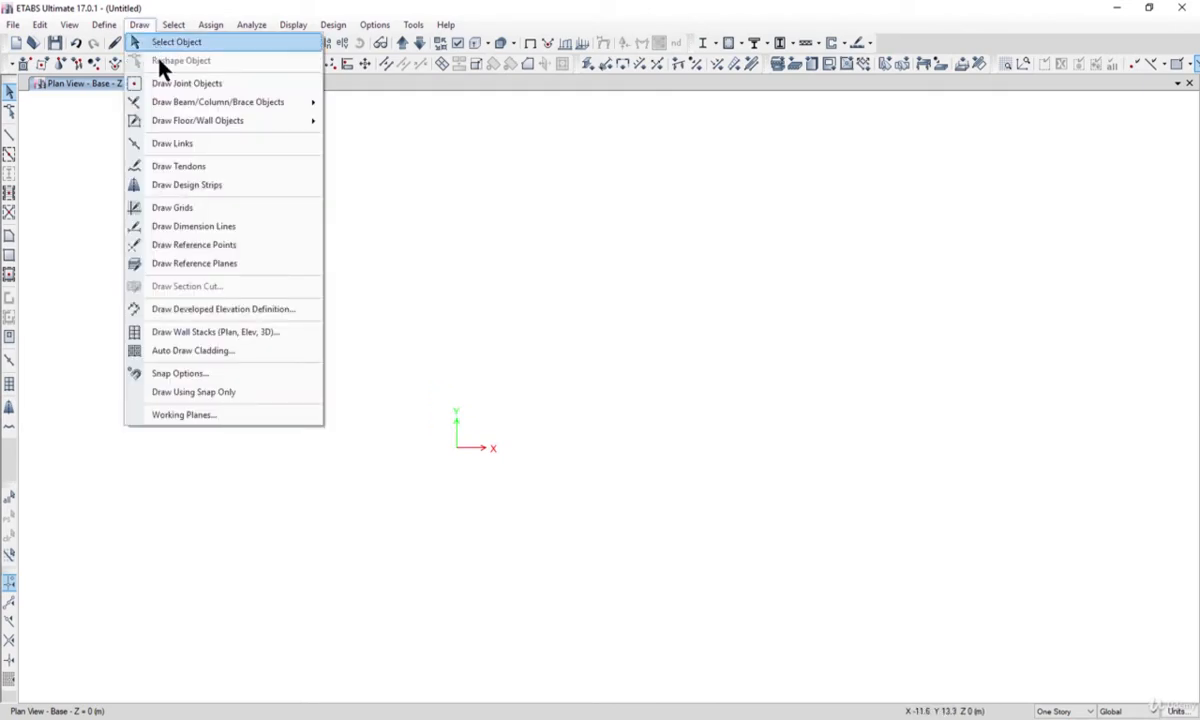
{"action": "left_click", "coordinate": [204, 84]}
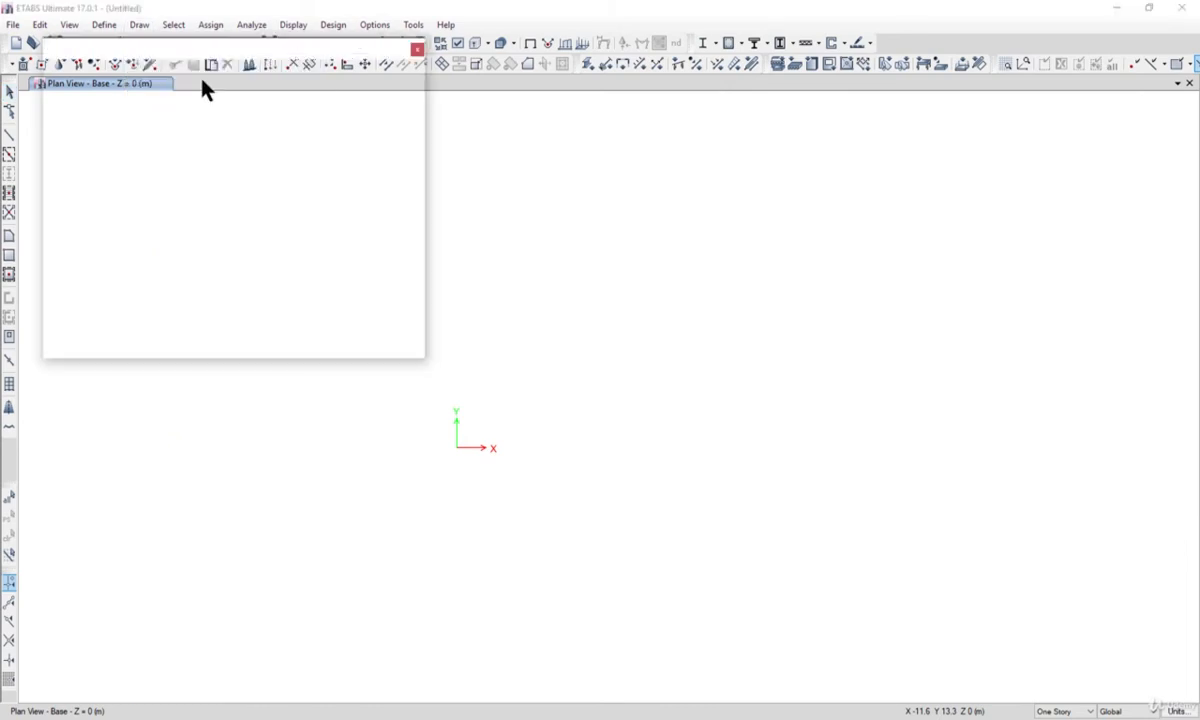
{"action": "left_click_drag", "start_coordinate": [536, 226], "coordinate": [887, 372]}
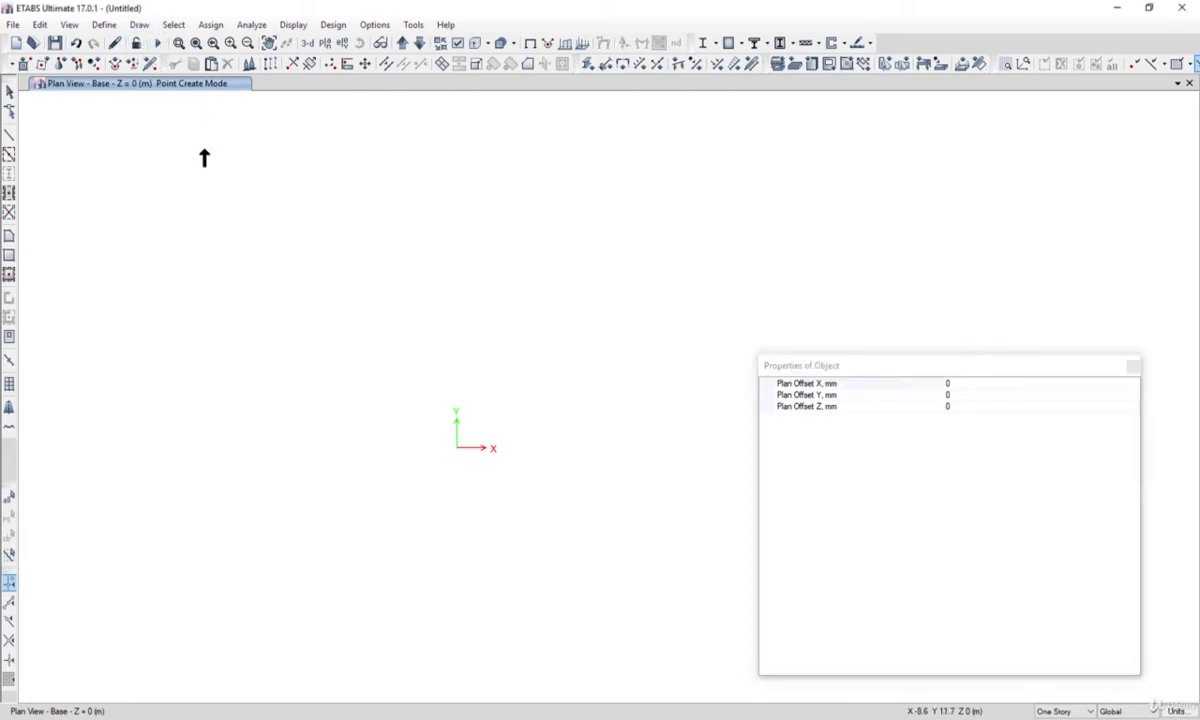
Enable snapping to edges, intersections and the fine grid, and apply the snap options.
{"action": "left_click", "coordinate": [139, 24]}
{"action": "left_click", "coordinate": [225, 375]}
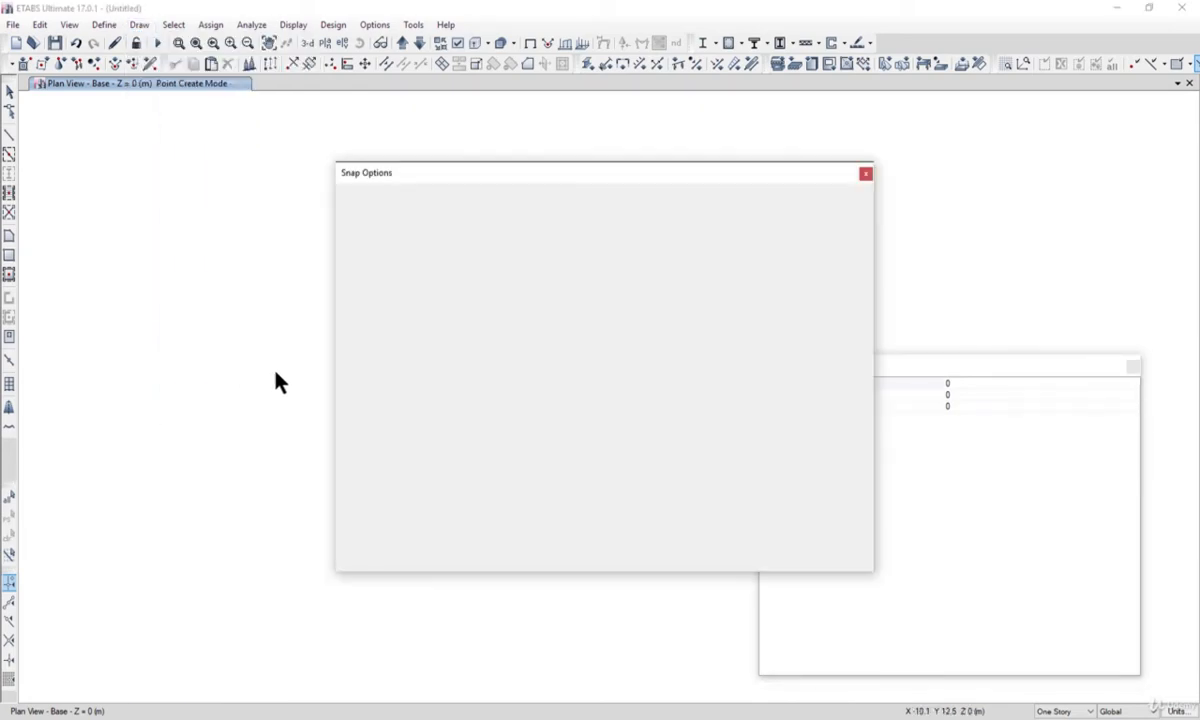
{"action": "left_click_drag", "start_coordinate": [452, 178], "coordinate": [749, 180]}
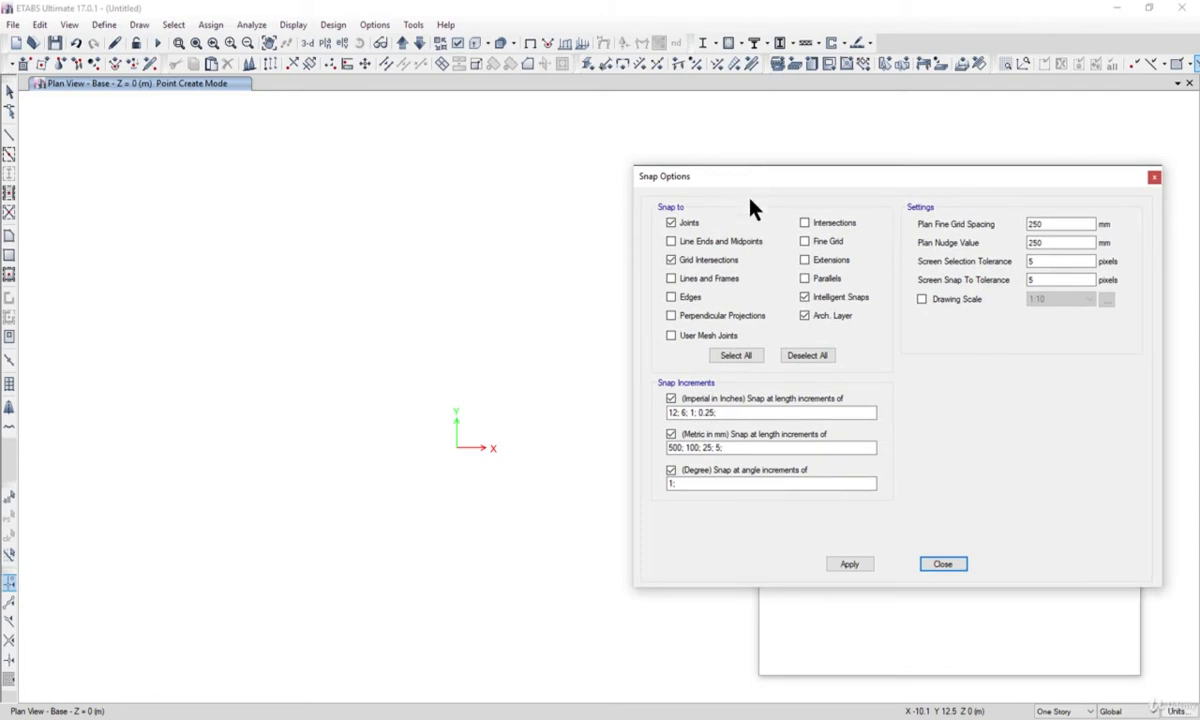
{"action": "left_click", "coordinate": [690, 298]}
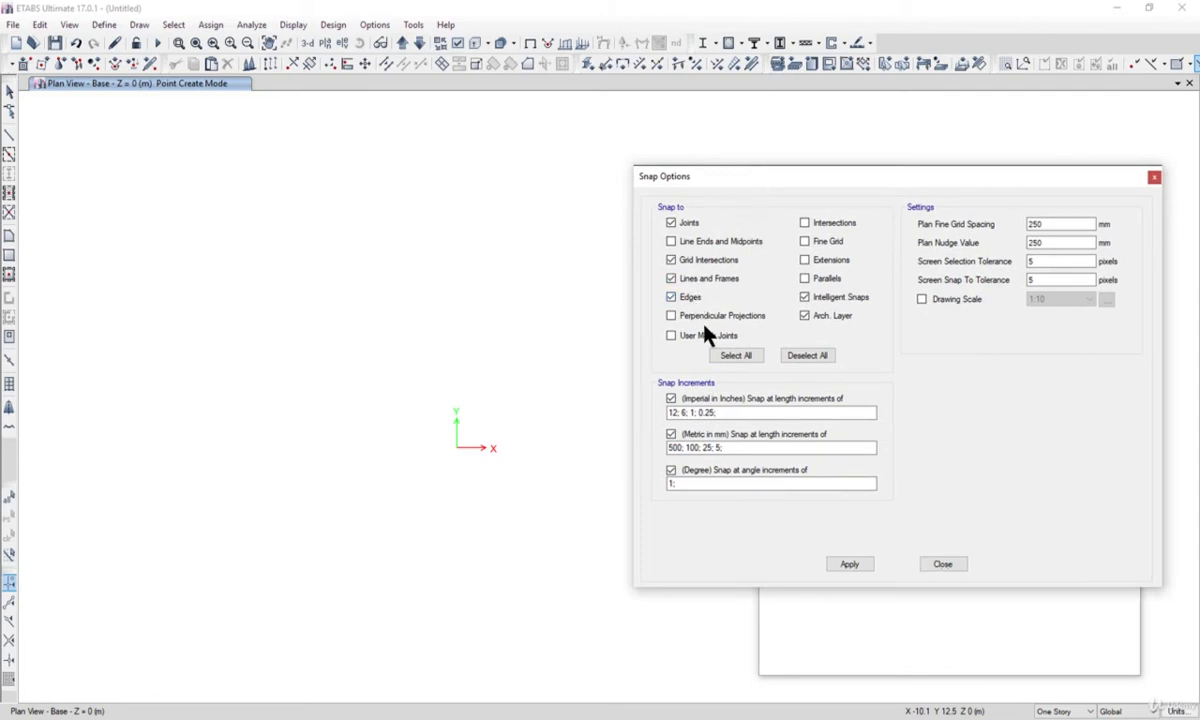
{"action": "left_click", "coordinate": [833, 229]}
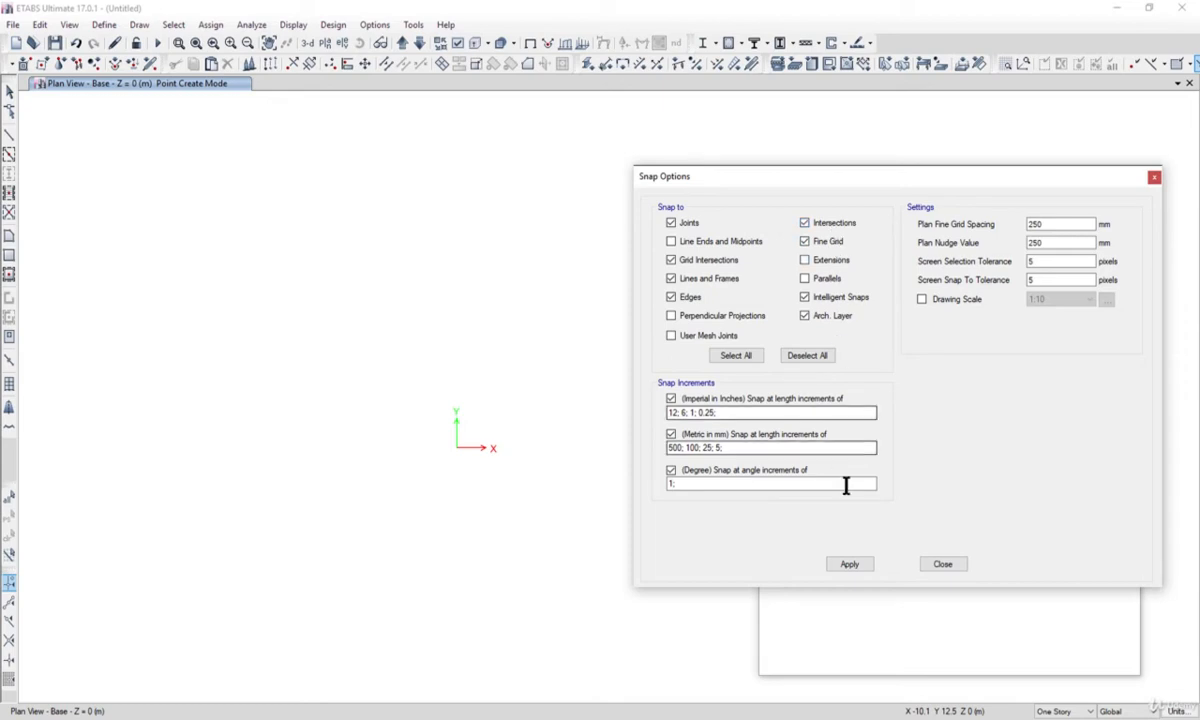
{"action": "left_click", "coordinate": [868, 570]}
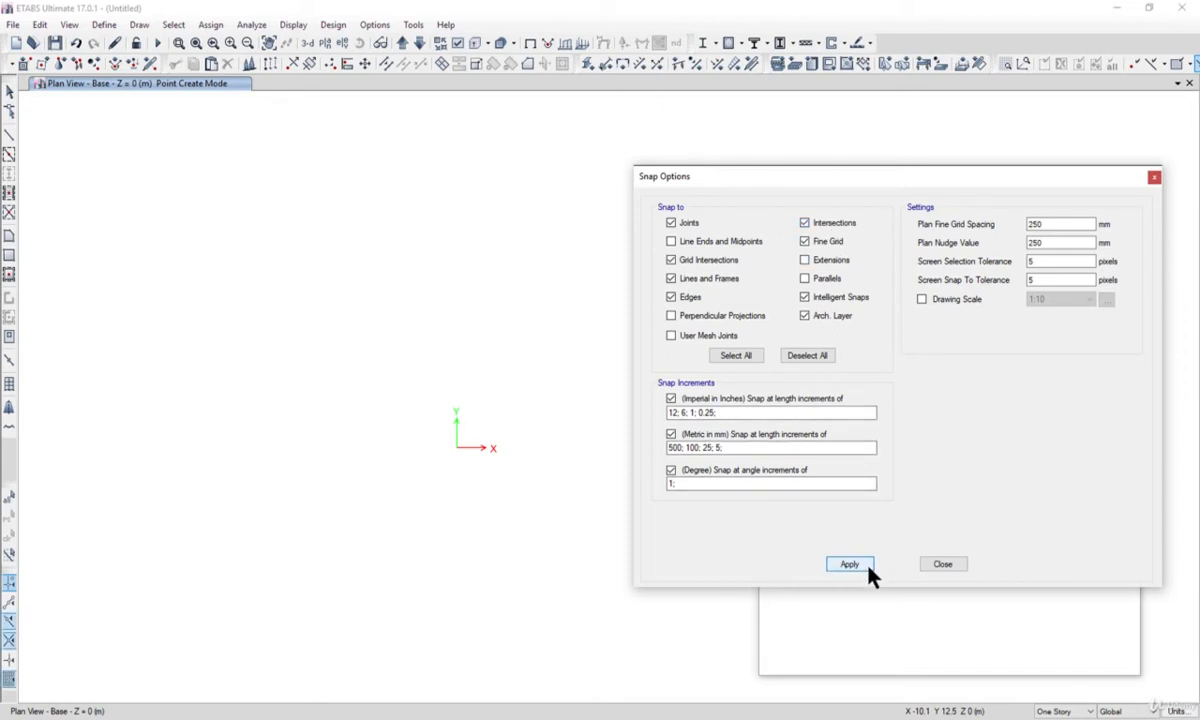
{"action": "left_click", "coordinate": [940, 566]}
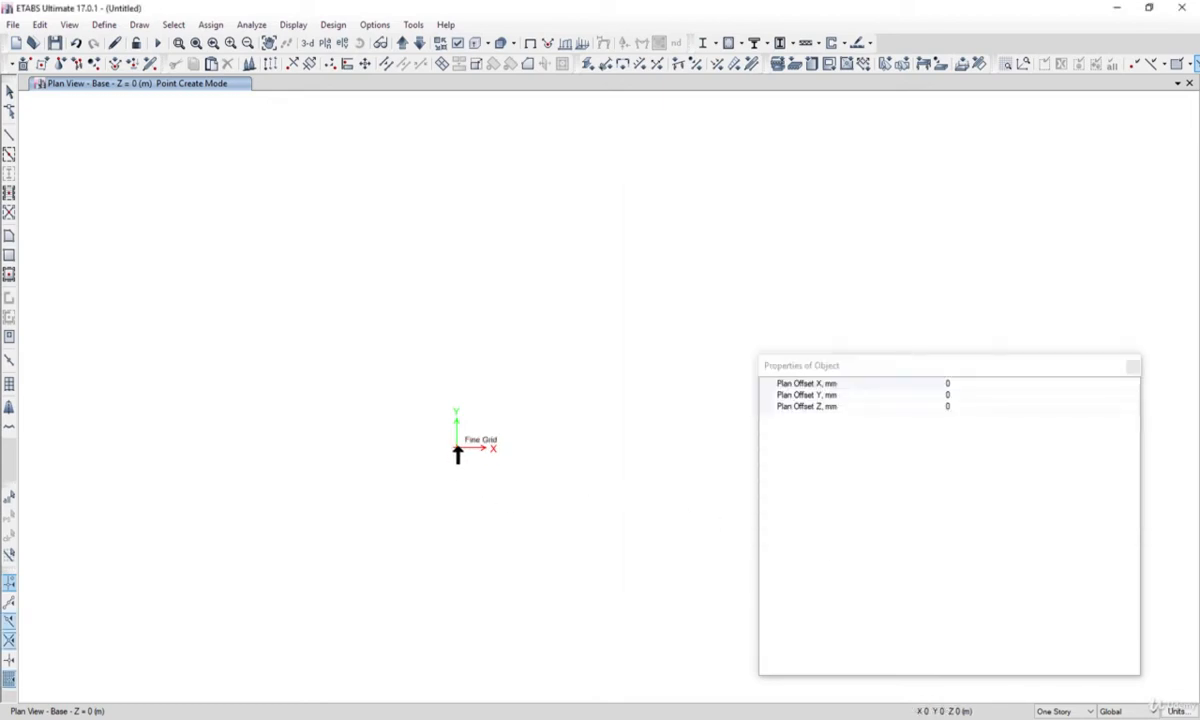
Leave joint drawing and check the geometry coordinates of the joint at the origin in its object information.
{"action": "left_click", "coordinate": [10, 93]}
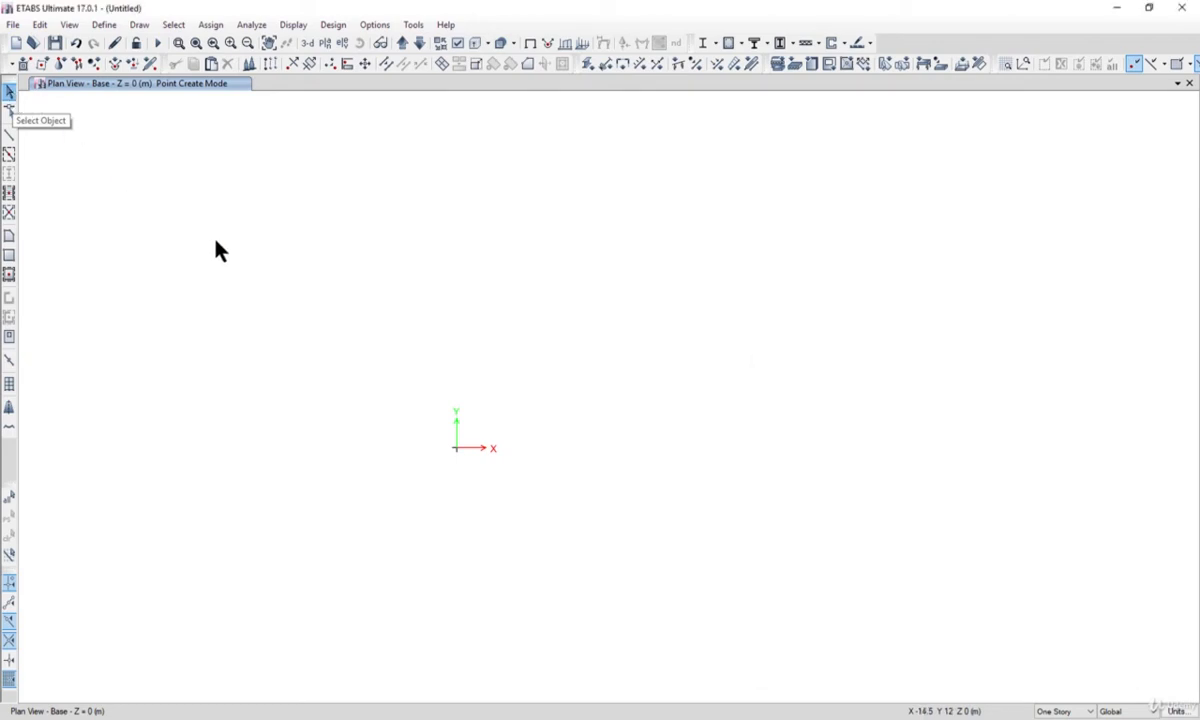
{"action": "right_click", "coordinate": [456, 452]}
{"action": "left_click", "coordinate": [507, 234]}
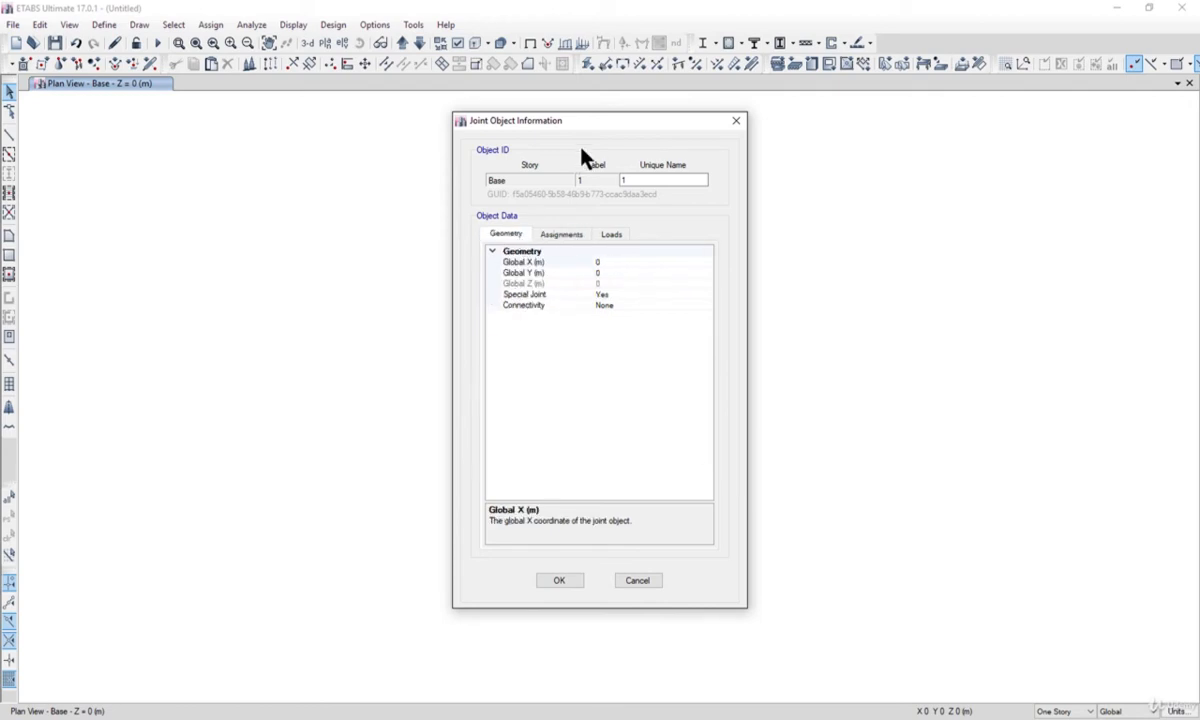
{"action": "left_click_drag", "start_coordinate": [573, 125], "coordinate": [741, 146]}
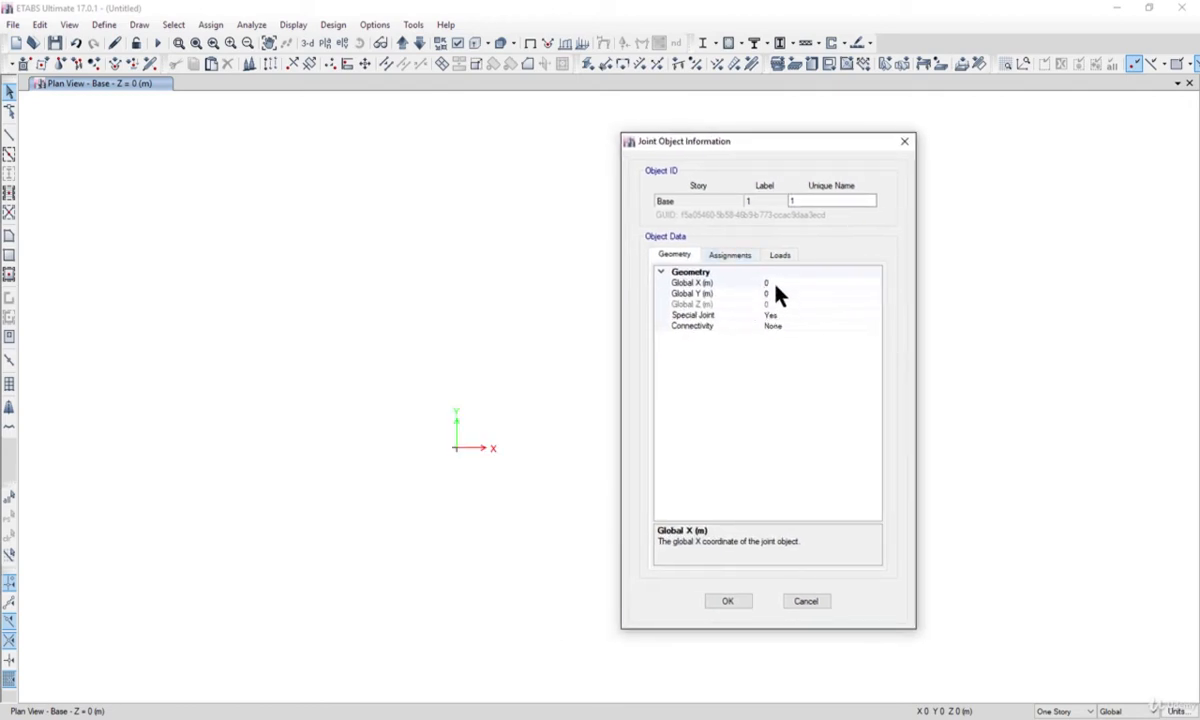
{"action": "left_click", "coordinate": [727, 603]}
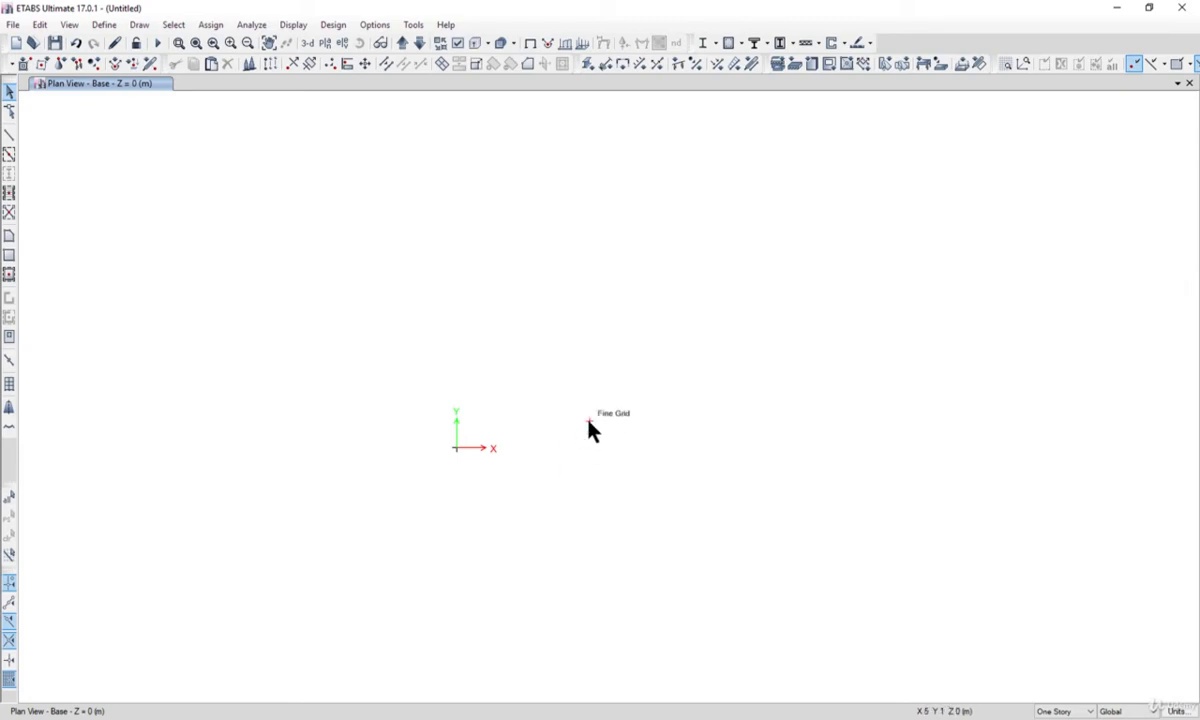
Turn off snapping to the fine grid and apply the snap options.
{"action": "left_click", "coordinate": [141, 26]}
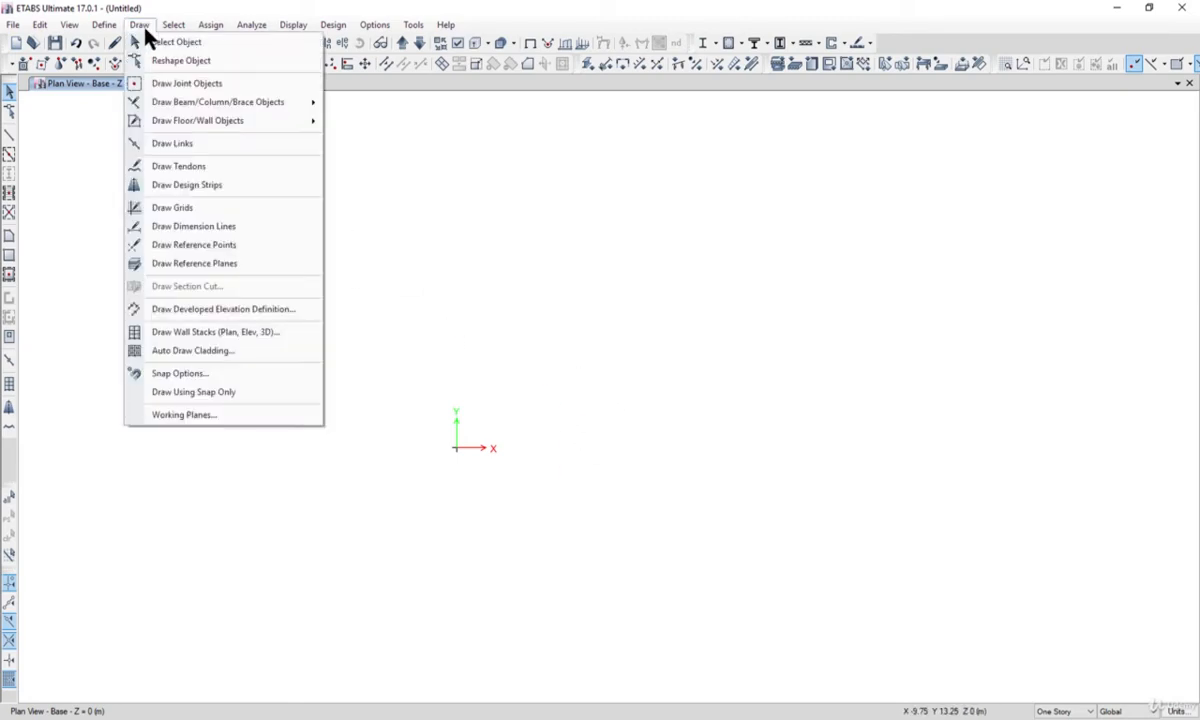
{"action": "left_click", "coordinate": [234, 376]}
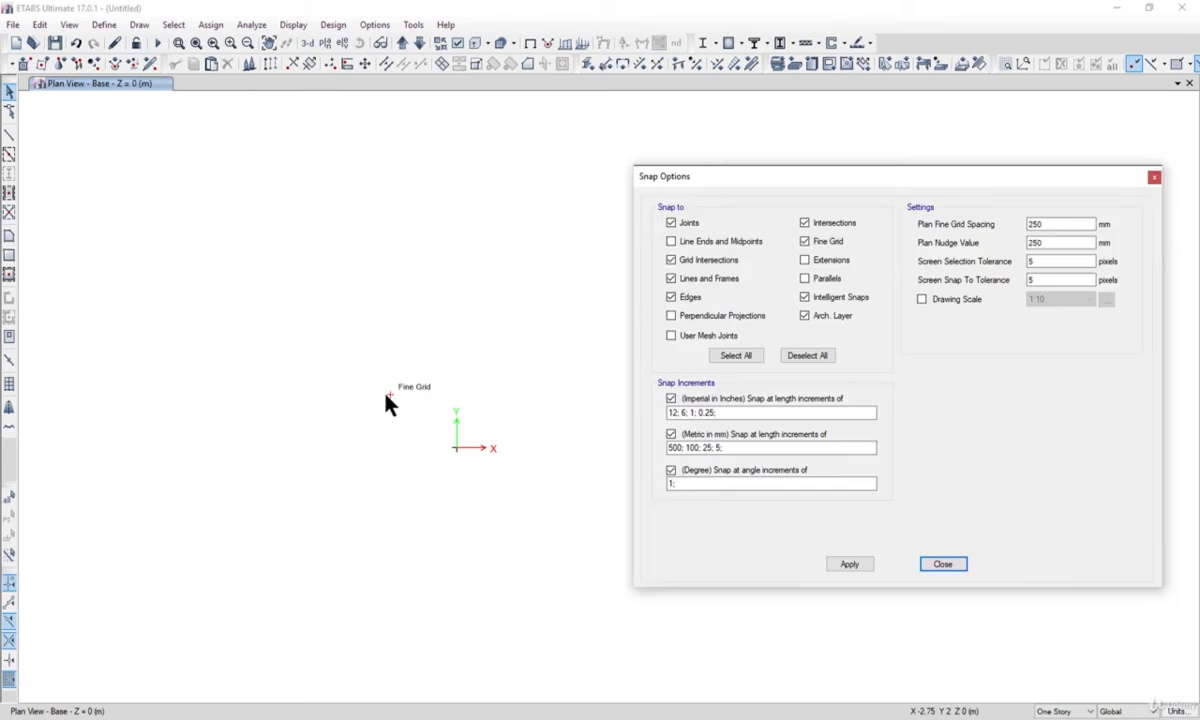
{"action": "left_click", "coordinate": [805, 241]}
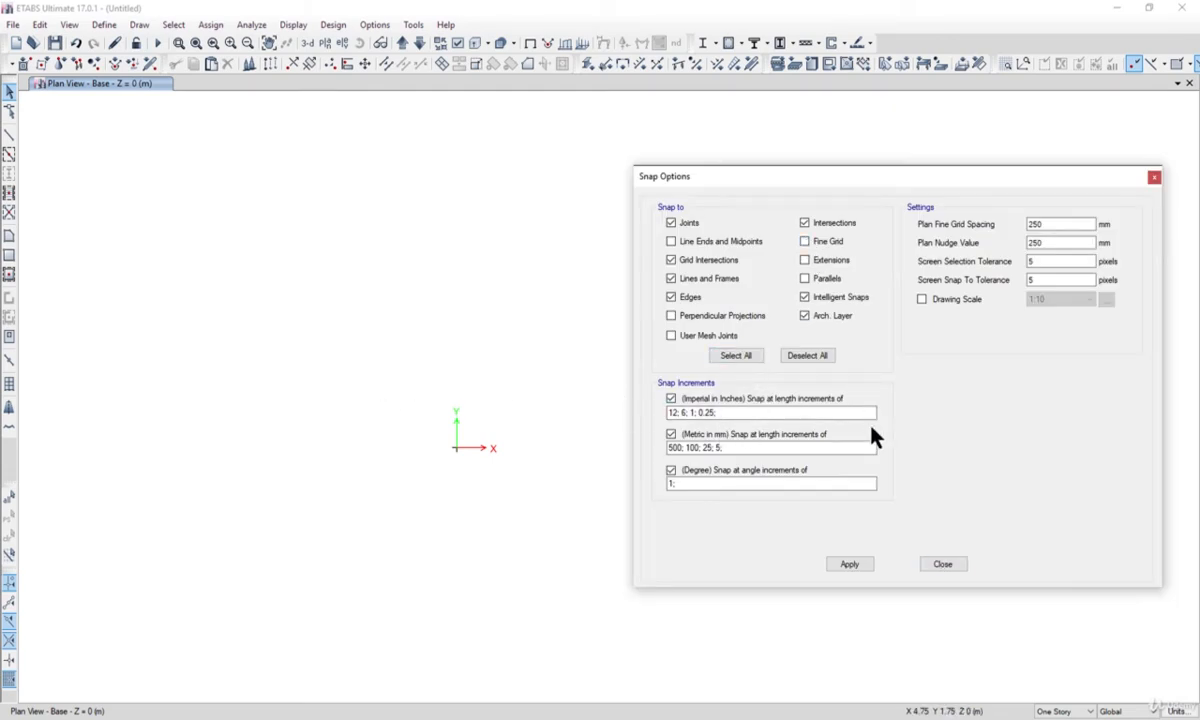
{"action": "left_click", "coordinate": [866, 566]}
{"action": "left_click", "coordinate": [943, 565]}
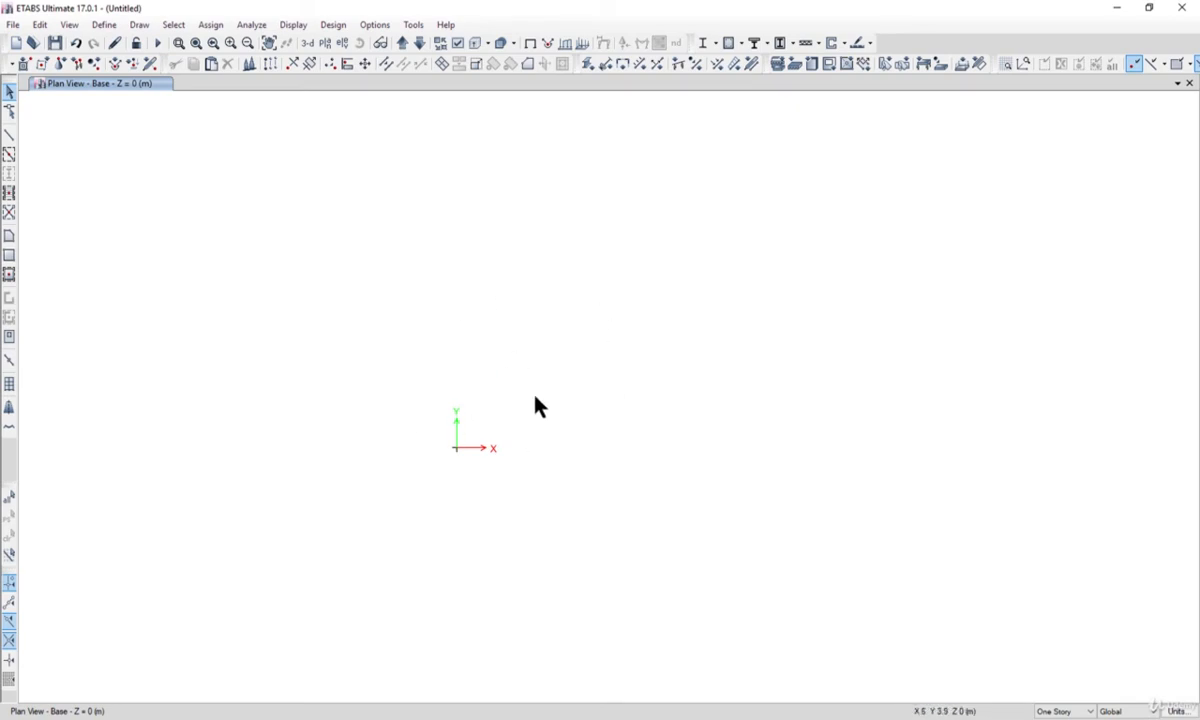
Select the joint at the origin and switch from the Base plan to the 3-D view.
{"action": "left_click", "coordinate": [477, 475]}
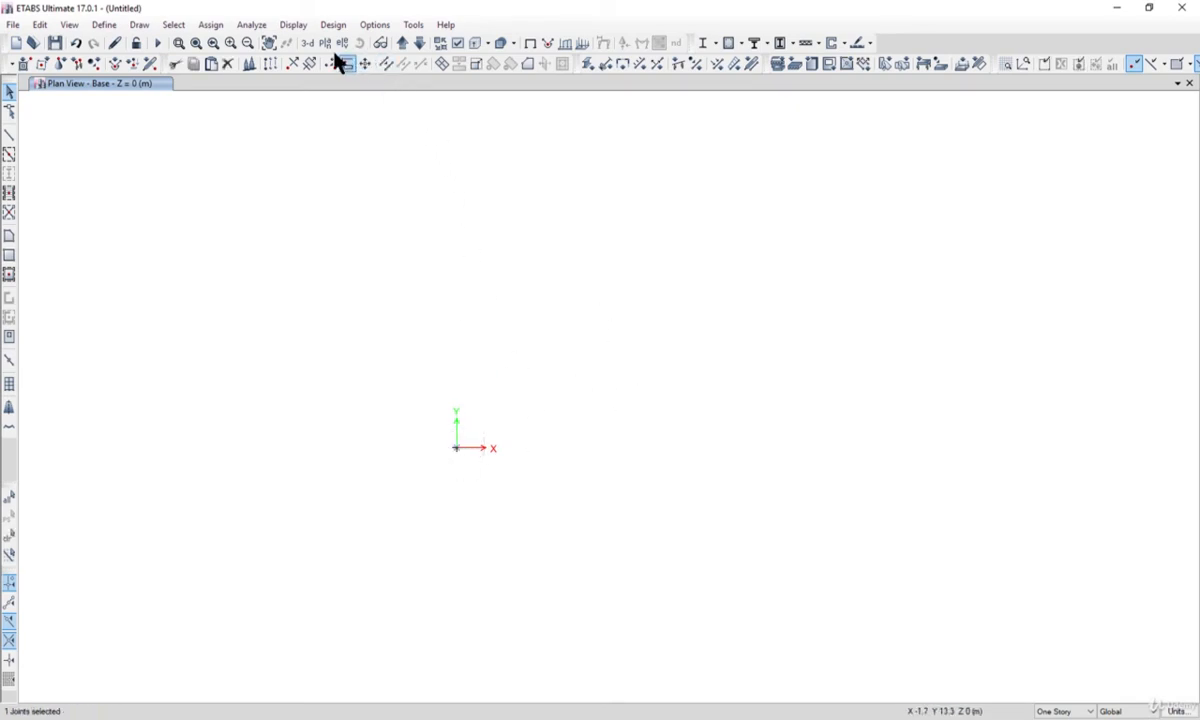
{"action": "left_click", "coordinate": [305, 43]}
{"action": "middle_click_drag", "start_coordinate": [652, 574], "coordinate": [569, 500]}
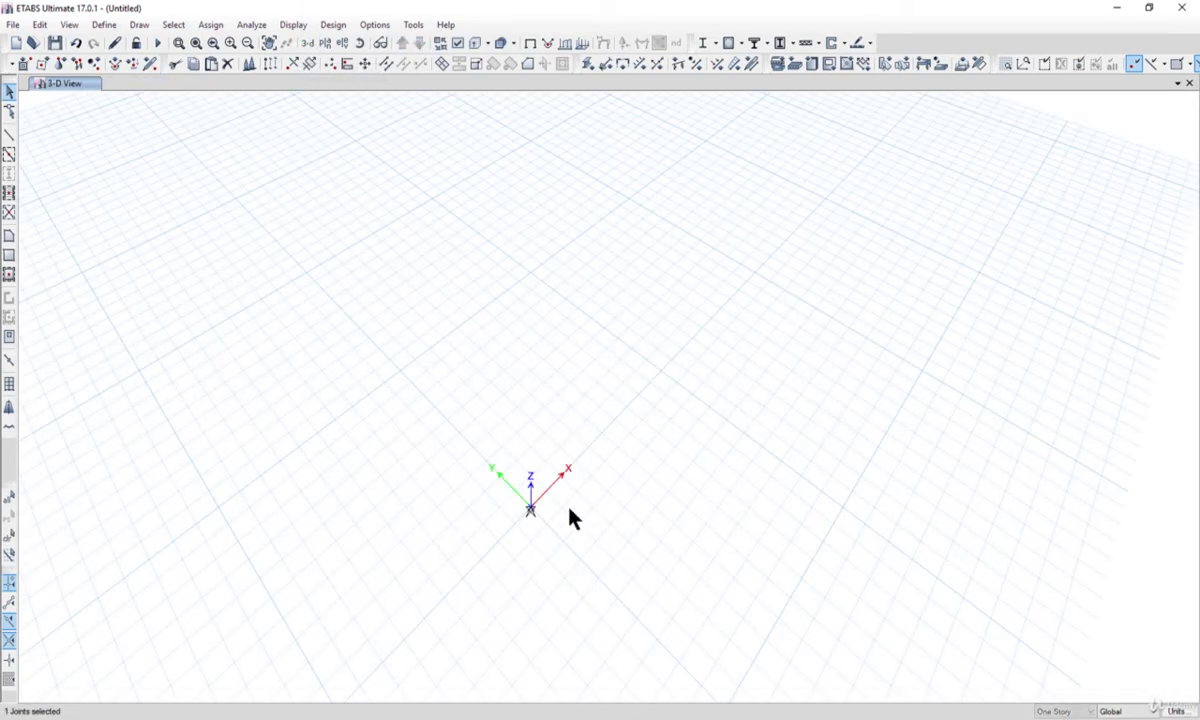
Copy the selected origin joint and paste it with Delta Z set to 5 m.
{"action": "left_click", "coordinate": [40, 24]}
{"action": "left_click", "coordinate": [79, 102]}
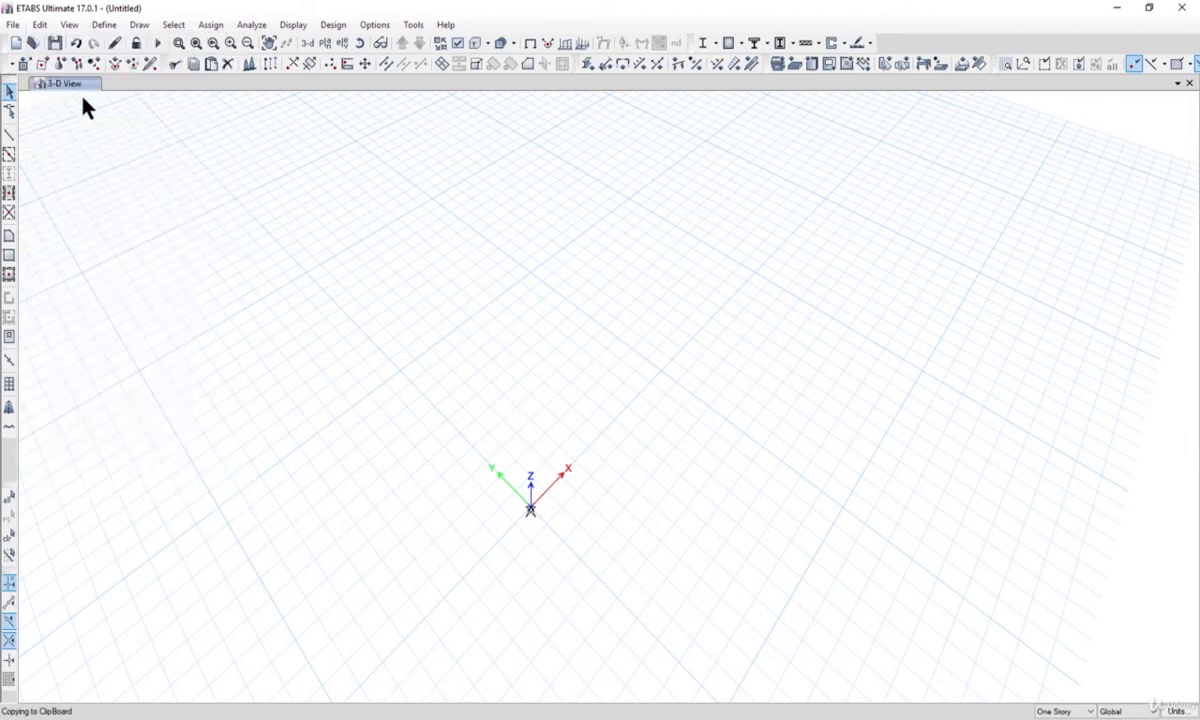
{"action": "left_click", "coordinate": [40, 24]}
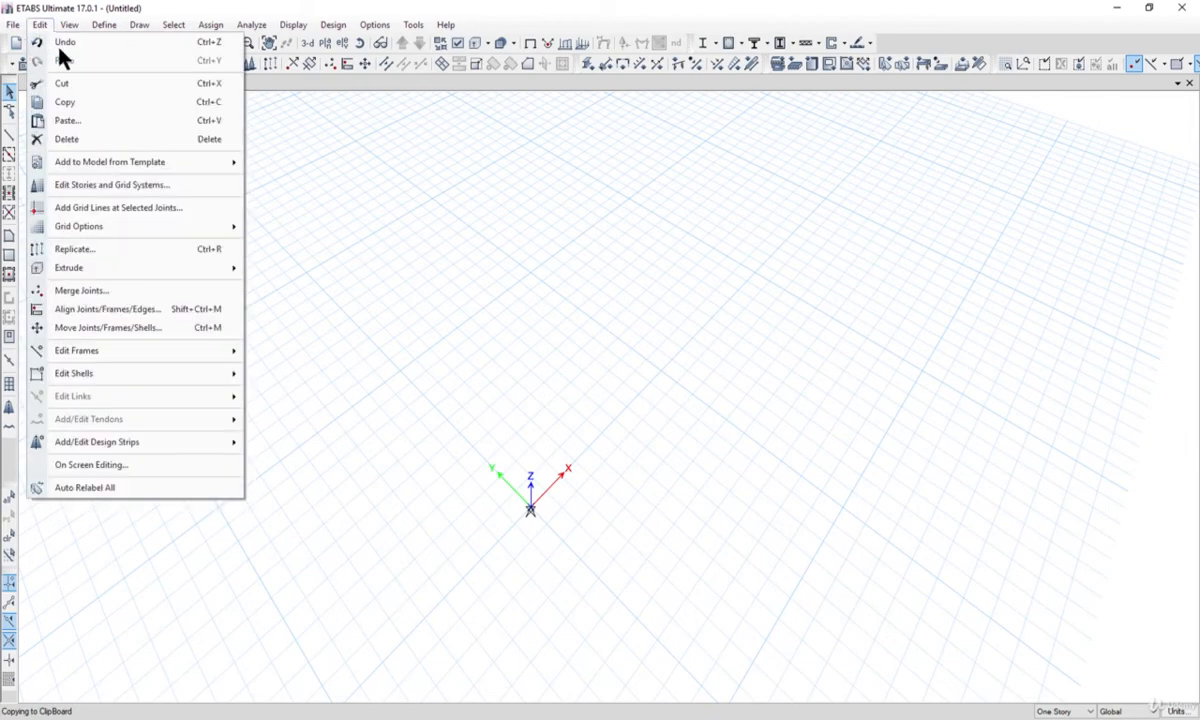
{"action": "left_click", "coordinate": [80, 120]}
{"action": "left_click_drag", "start_coordinate": [576, 289], "coordinate": [913, 325]}
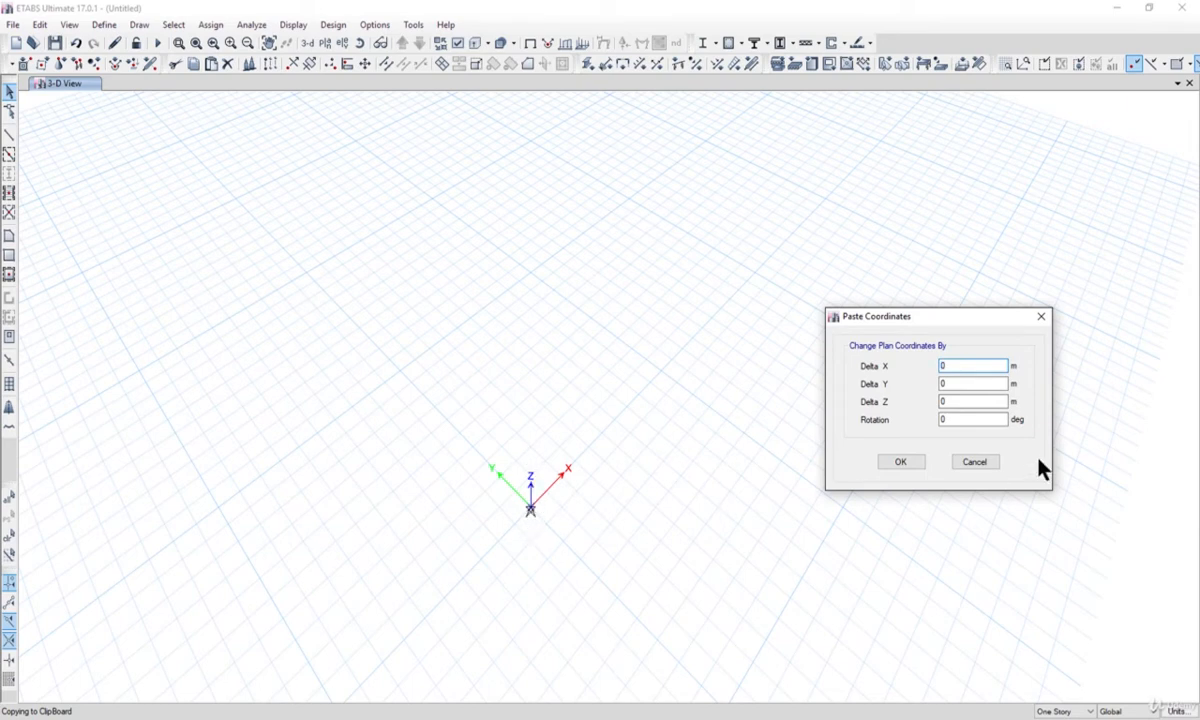
{"action": "key", "text": "Tab"}
{"action": "key", "text": "Tab"}
{"action": "type", "text": "5"}
{"action": "left_click", "coordinate": [898, 463]}
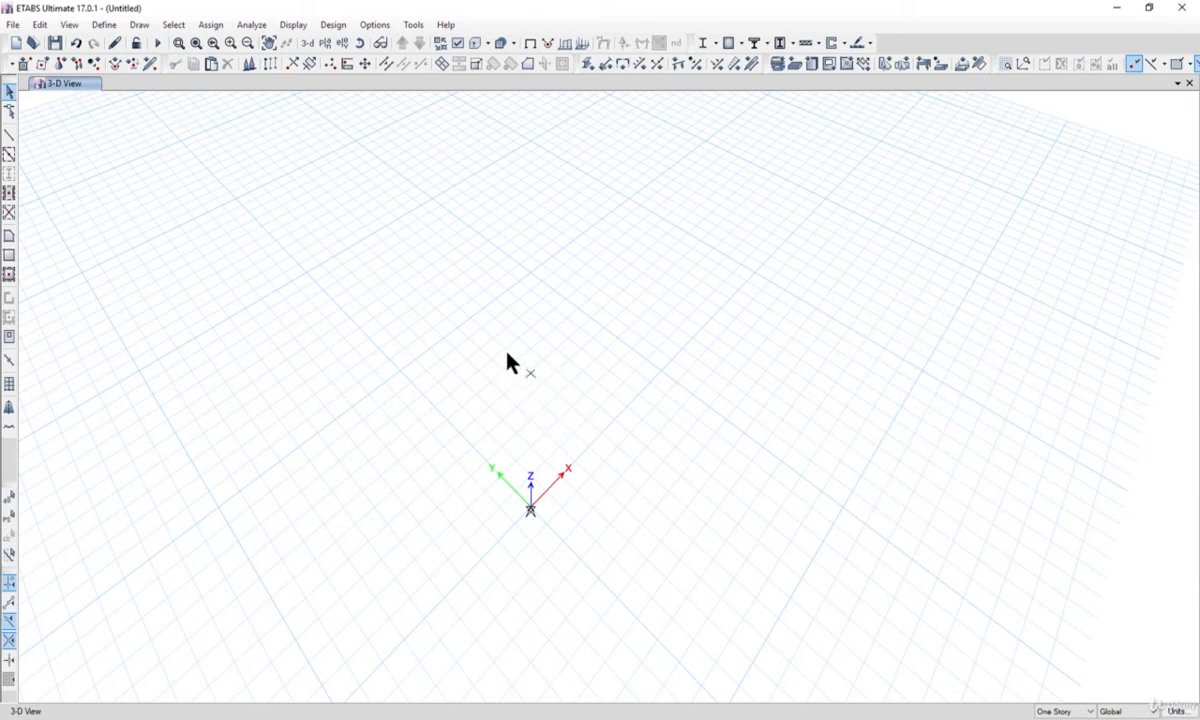
Copy the joint 5 m above the origin and paste it with Delta X 20 m and Delta Z 2 m.
{"action": "left_click_drag", "start_coordinate": [504, 351], "coordinate": [577, 397]}
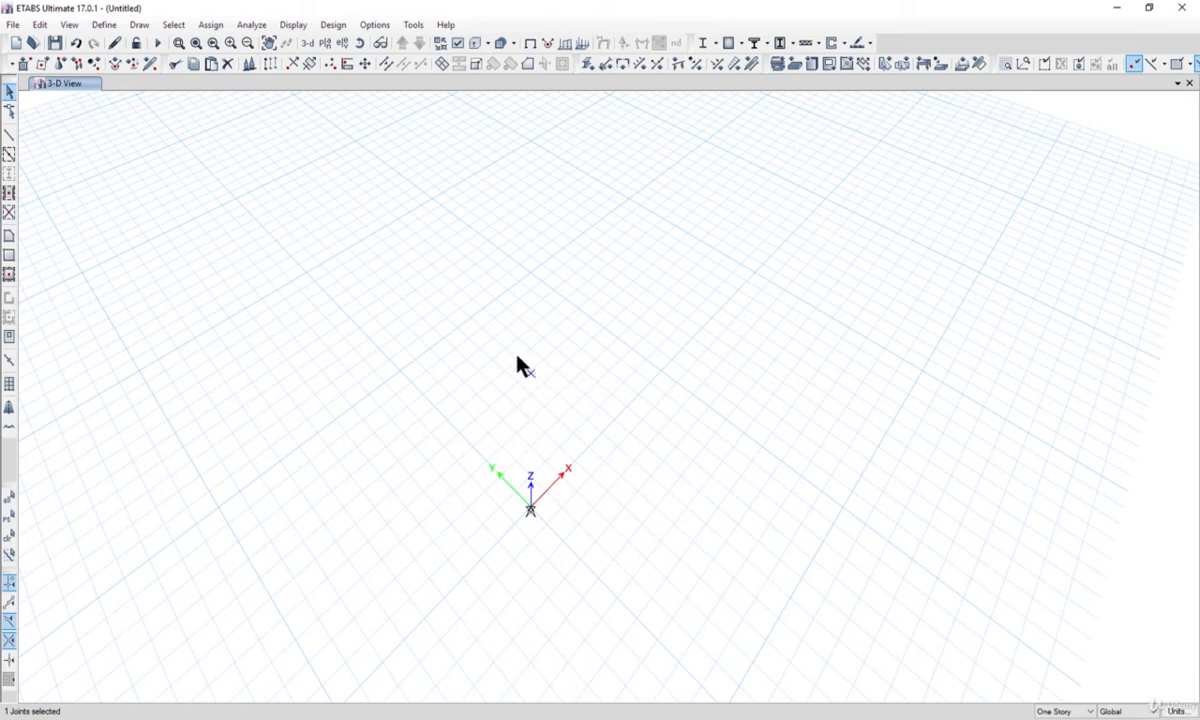
{"action": "left_click_drag", "start_coordinate": [517, 357], "coordinate": [556, 409]}
{"action": "left_click", "coordinate": [40, 24]}
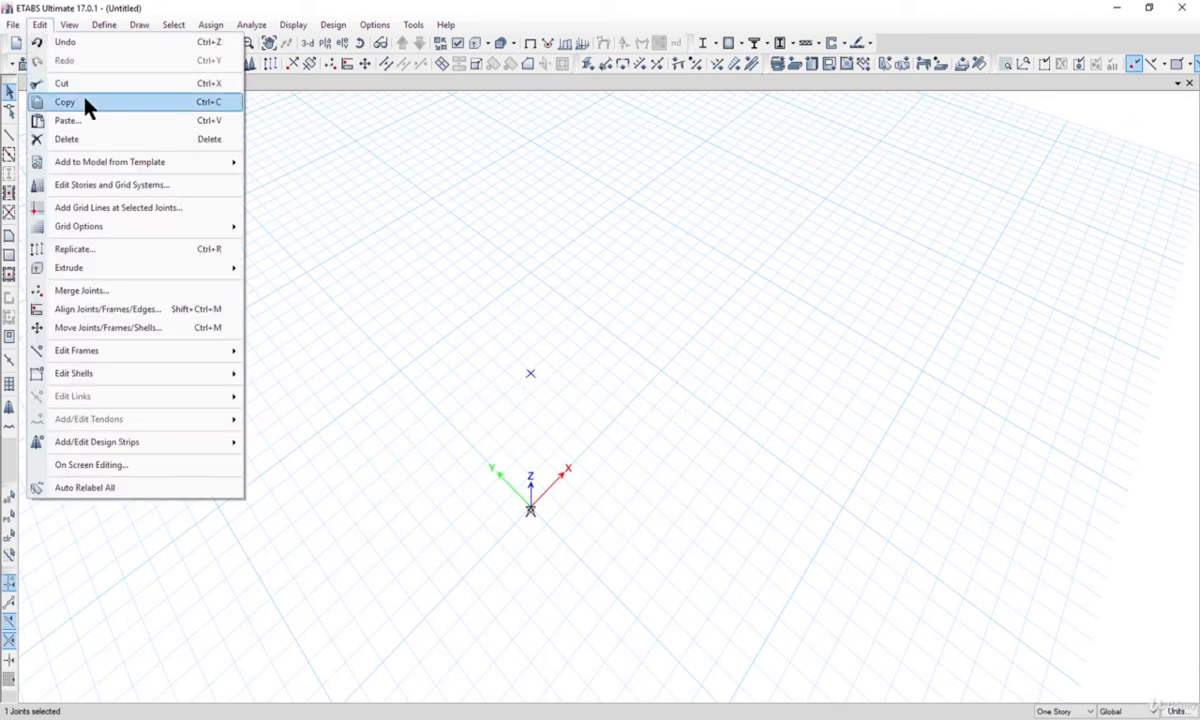
{"action": "left_click", "coordinate": [85, 101]}
{"action": "left_click", "coordinate": [40, 24]}
{"action": "left_click", "coordinate": [84, 120]}
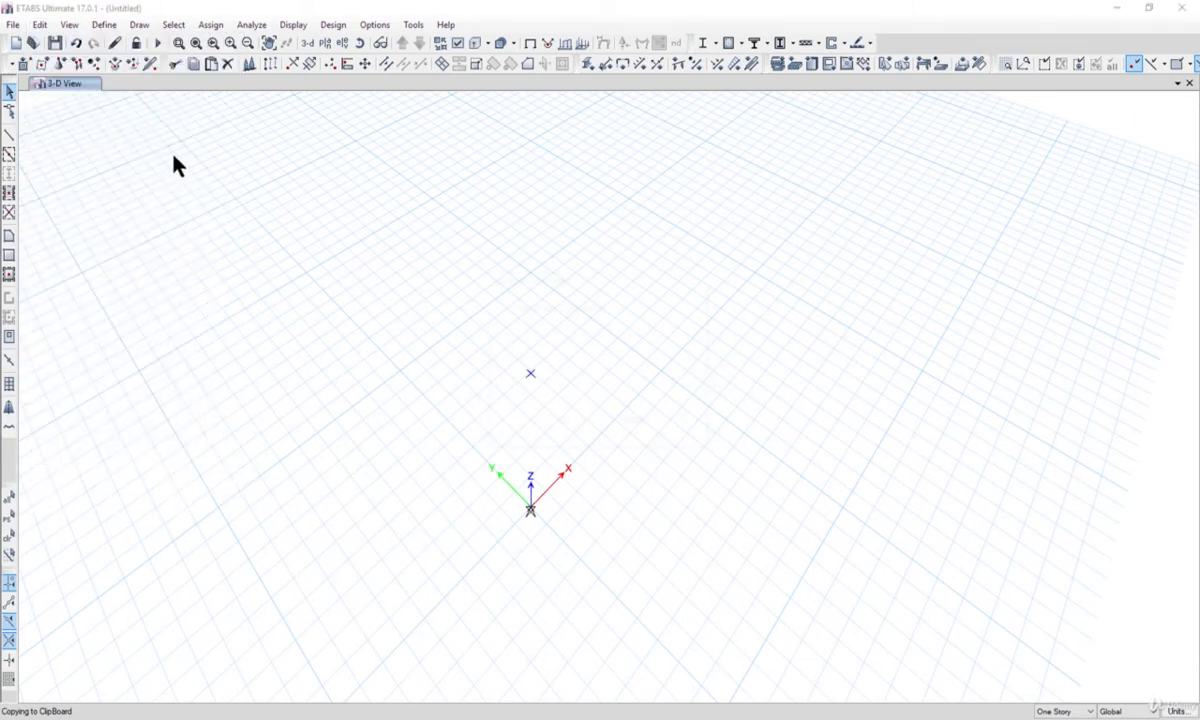
{"action": "left_click_drag", "start_coordinate": [563, 285], "coordinate": [764, 293]}
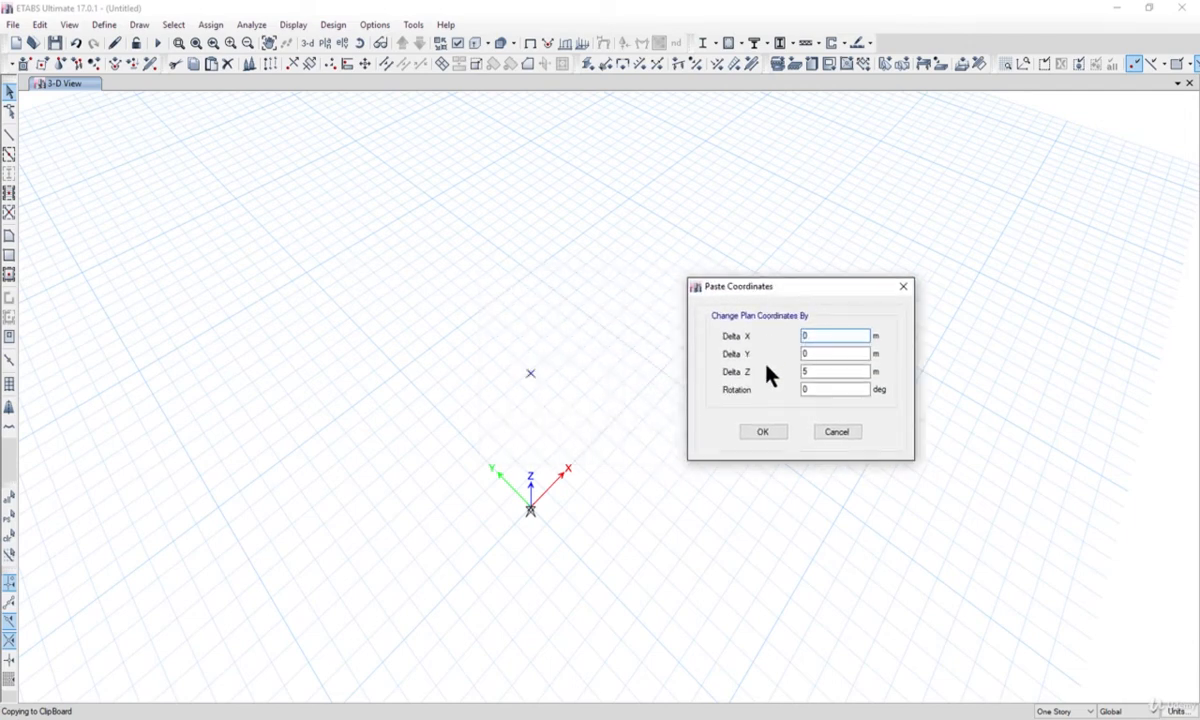
{"action": "double_click", "coordinate": [812, 337]}
{"action": "type", "text": "20"}
{"action": "double_click", "coordinate": [814, 370]}
{"action": "left_click_drag", "start_coordinate": [811, 372], "coordinate": [784, 375]}
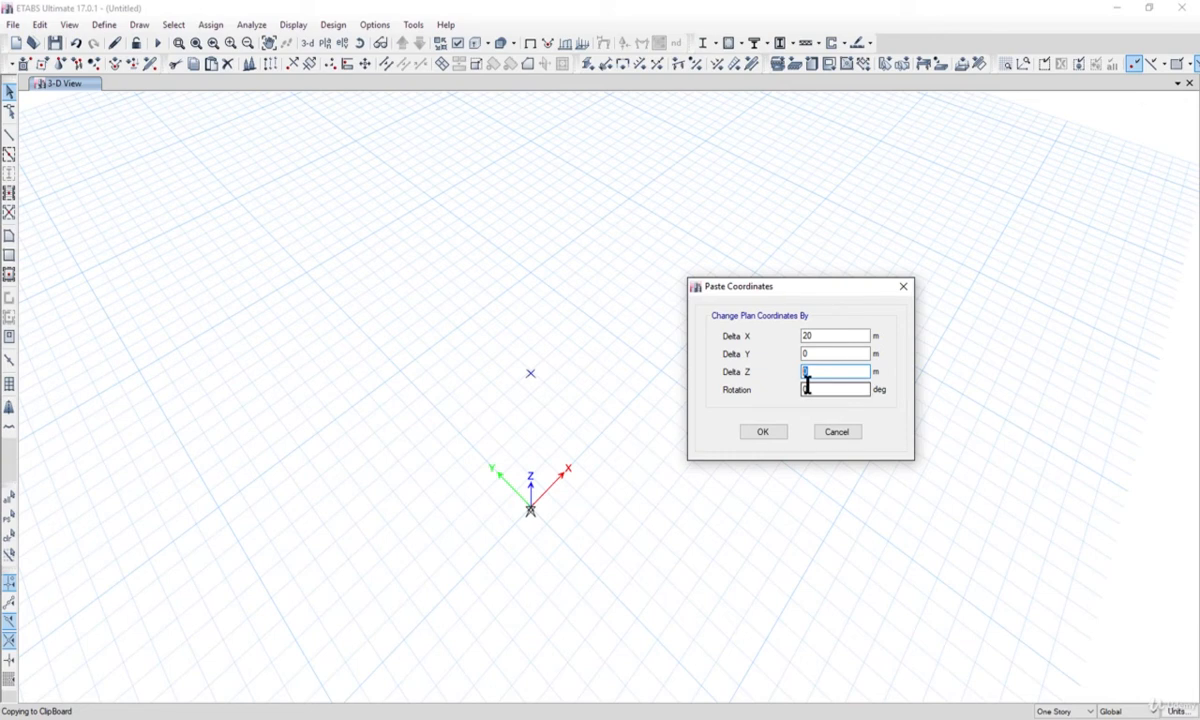
{"action": "type", "text": "2"}
{"action": "left_click", "coordinate": [763, 436]}
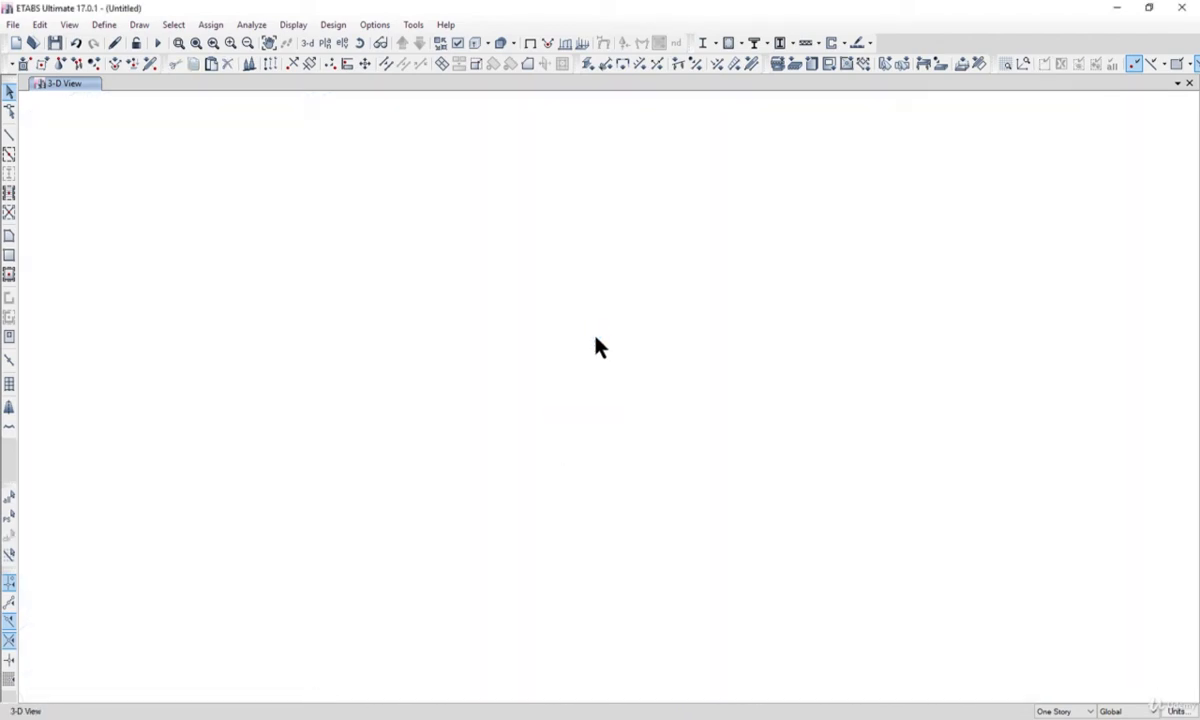
Copy the base joint at the origin and paste it with Delta X 20 m and Delta Z 0.
{"action": "scroll", "coordinate": [627, 336], "scroll_direction": "down", "scroll_amount": 4}
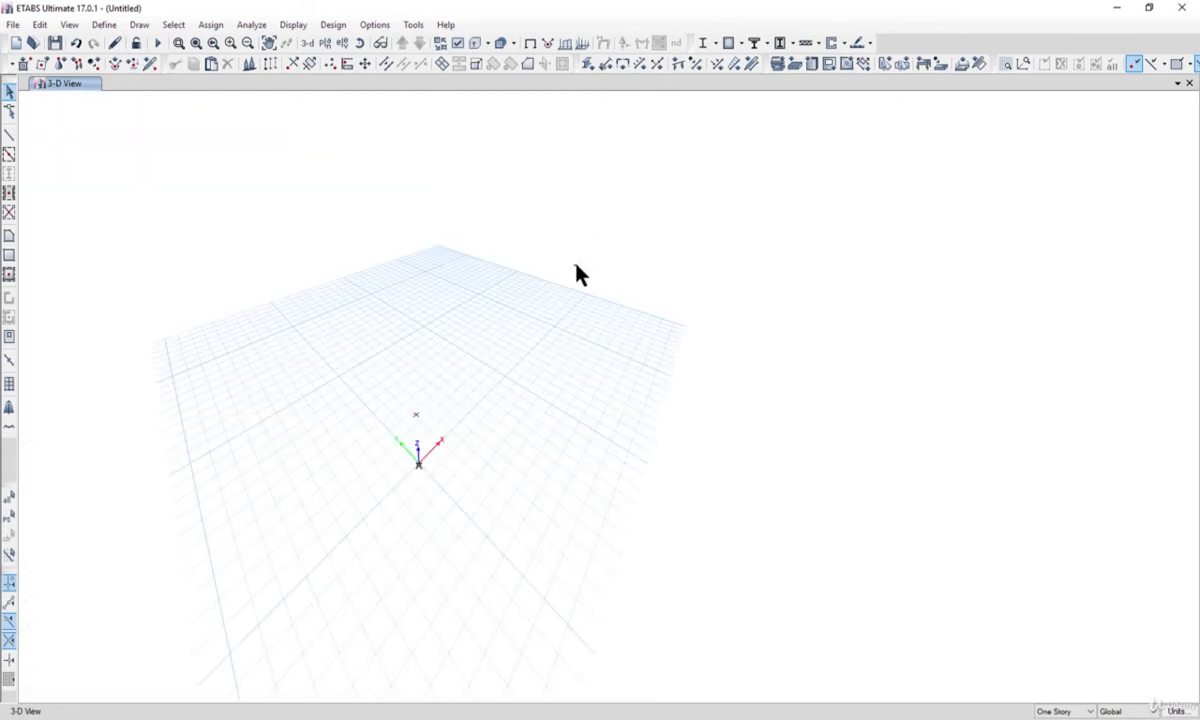
{"action": "left_click_drag", "start_coordinate": [392, 446], "coordinate": [449, 506]}
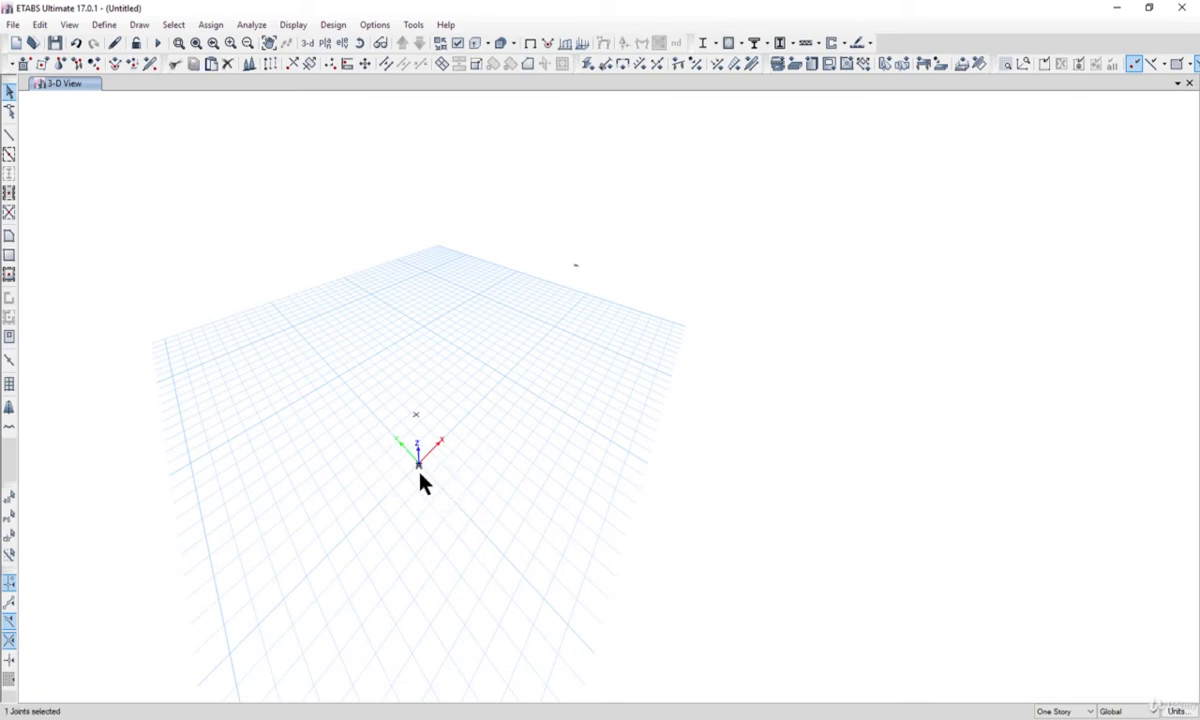
{"action": "left_click", "coordinate": [40, 24]}
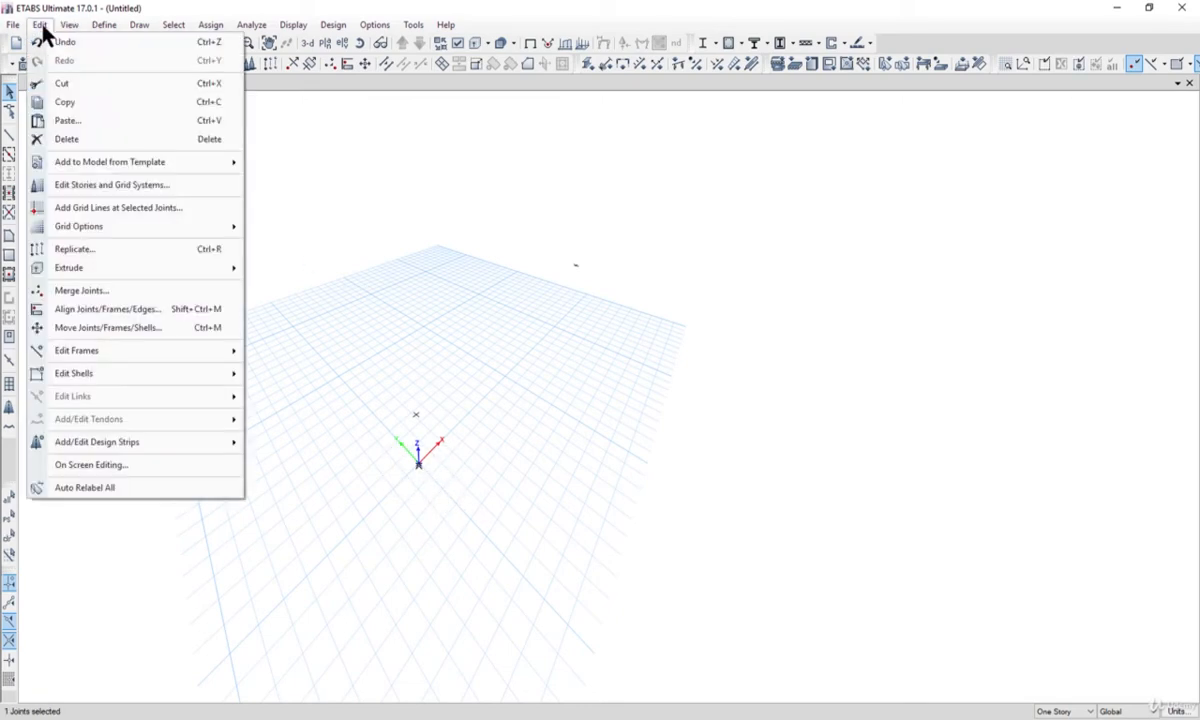
{"action": "left_click", "coordinate": [88, 104]}
{"action": "left_click", "coordinate": [40, 24]}
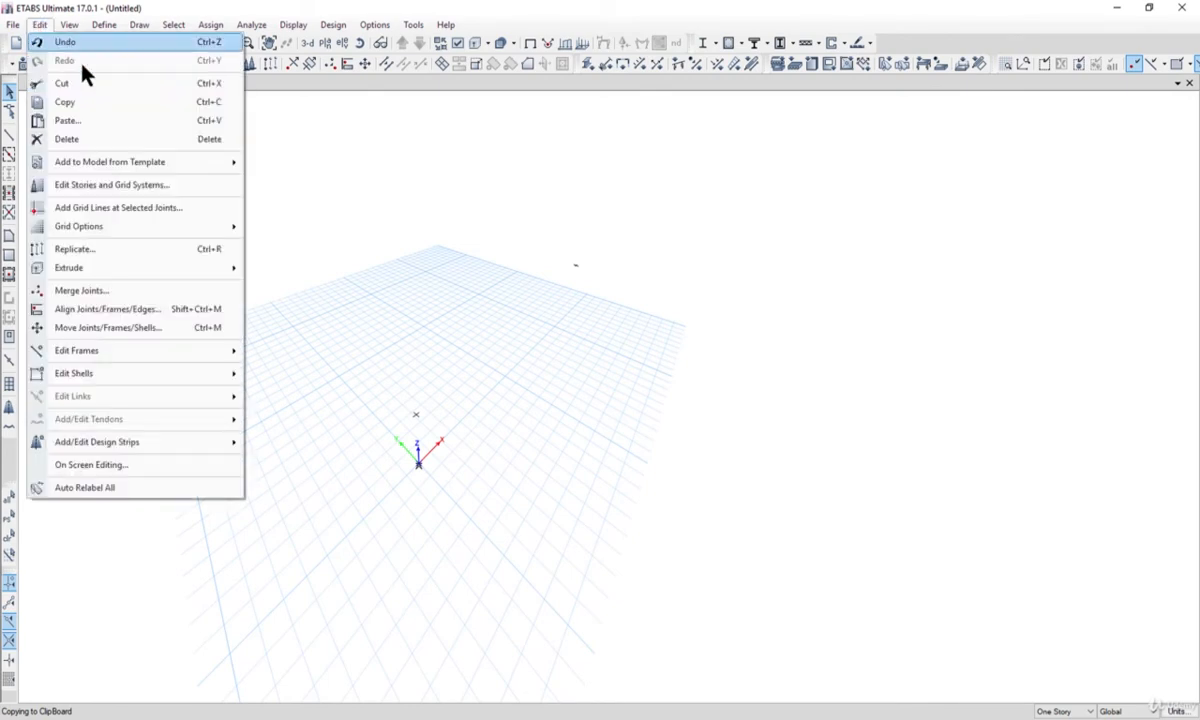
{"action": "left_click", "coordinate": [108, 120]}
{"action": "double_click", "coordinate": [621, 363]}
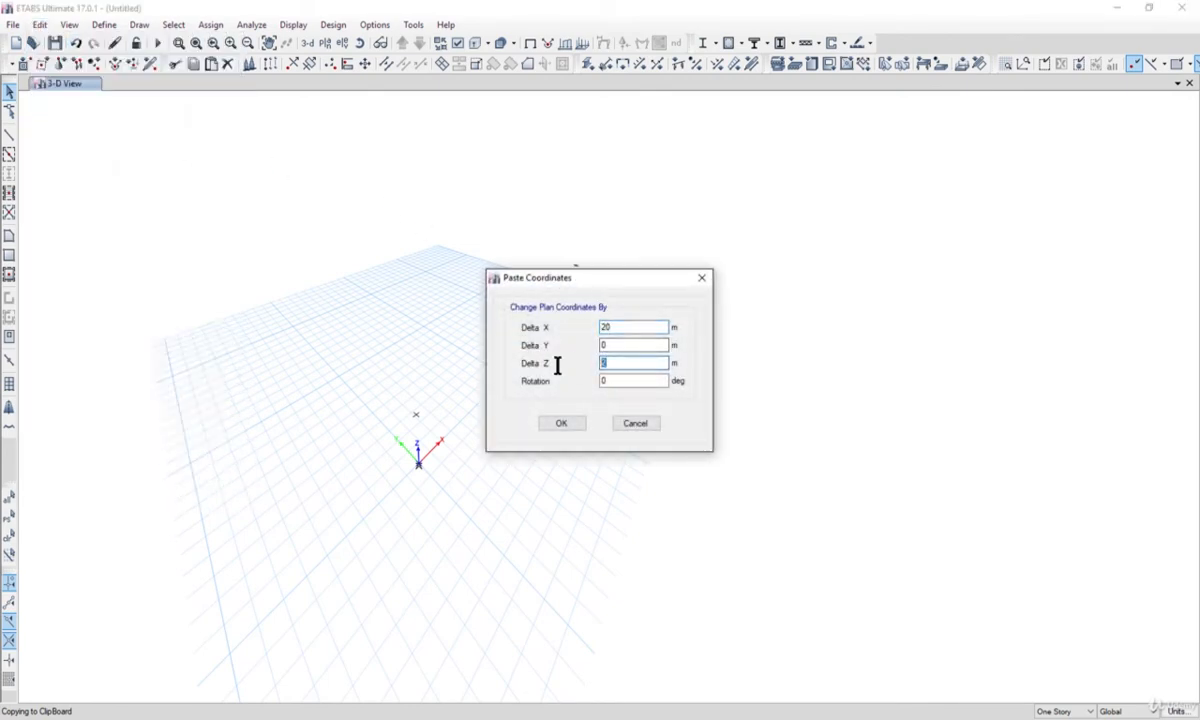
{"action": "left_click_drag", "start_coordinate": [589, 276], "coordinate": [757, 278]}
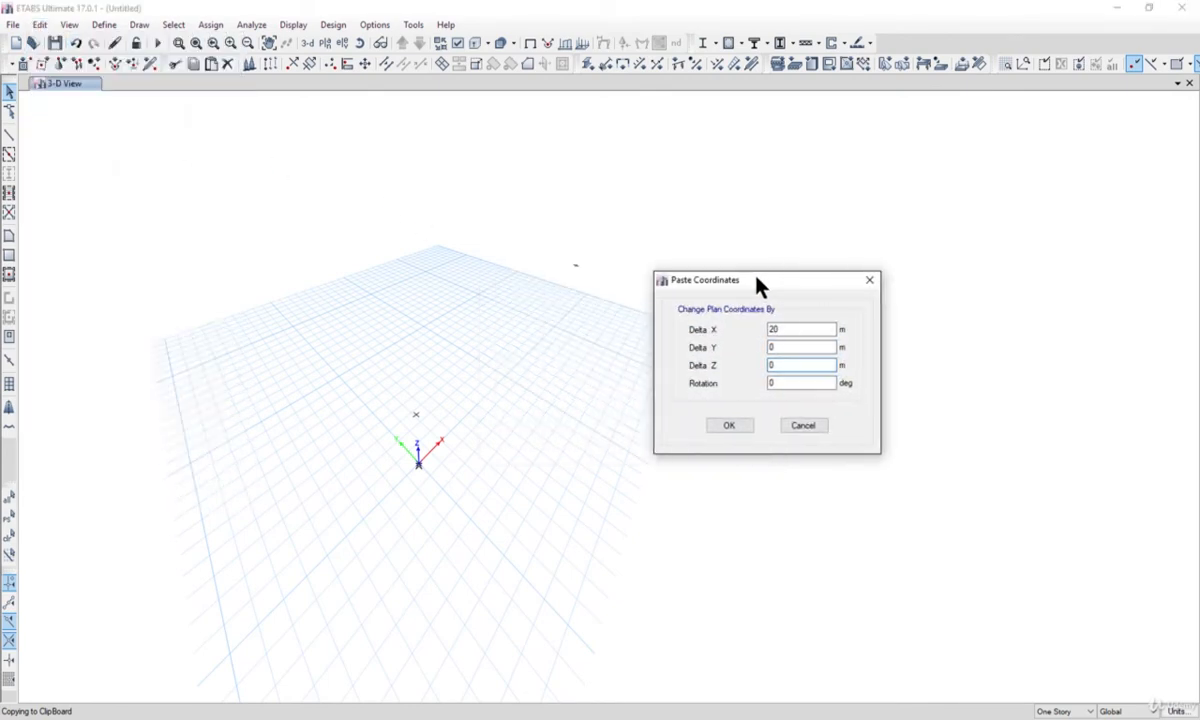
{"action": "left_click", "coordinate": [741, 423]}
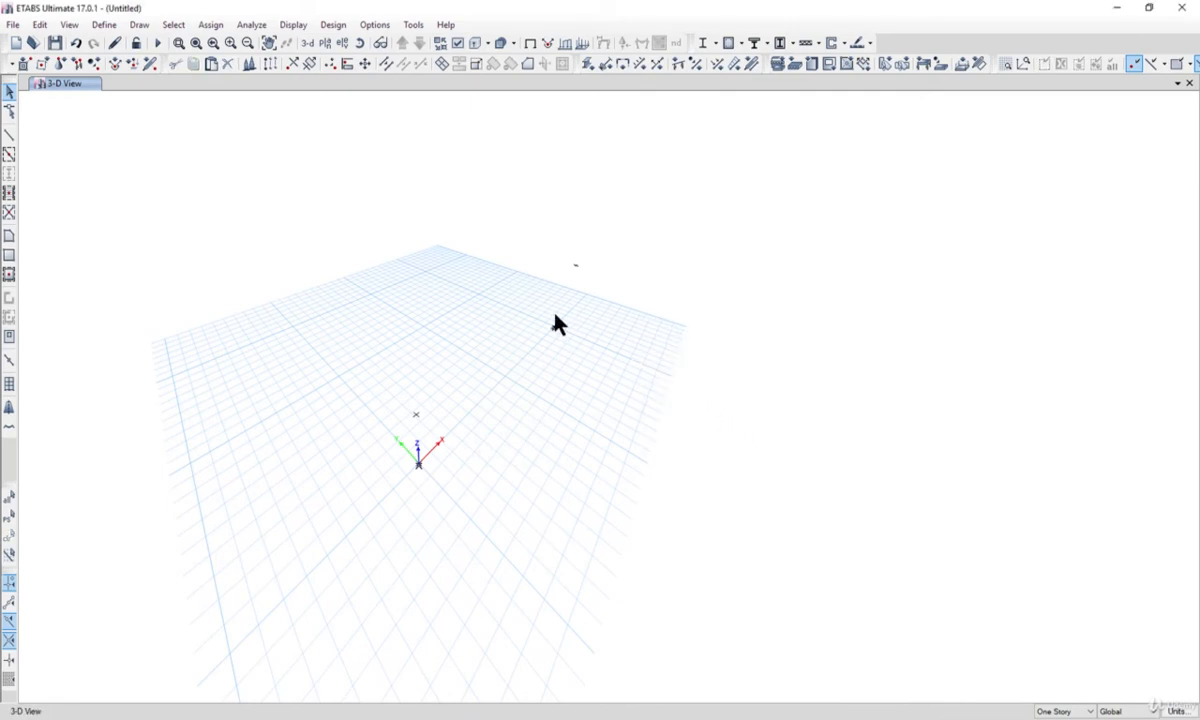
Copy the origin joint together with the joint above it and paste both with Delta X set to 40 m.
{"action": "middle_click_drag", "start_coordinate": [558, 318], "coordinate": [564, 325]}
{"action": "left_click_drag", "start_coordinate": [377, 377], "coordinate": [481, 543]}
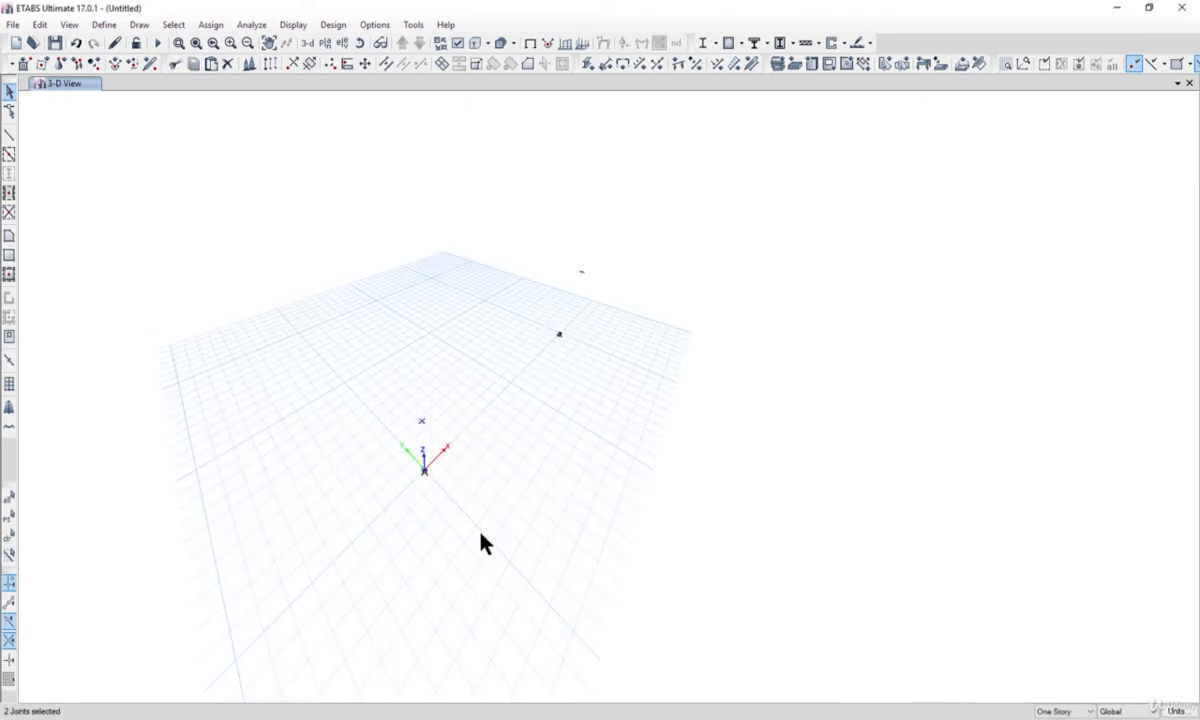
{"action": "key", "text": "ctrl+c"}
{"action": "left_click", "coordinate": [36, 26]}
{"action": "left_click", "coordinate": [68, 102]}
{"action": "left_click", "coordinate": [40, 25]}
{"action": "left_click", "coordinate": [72, 120]}
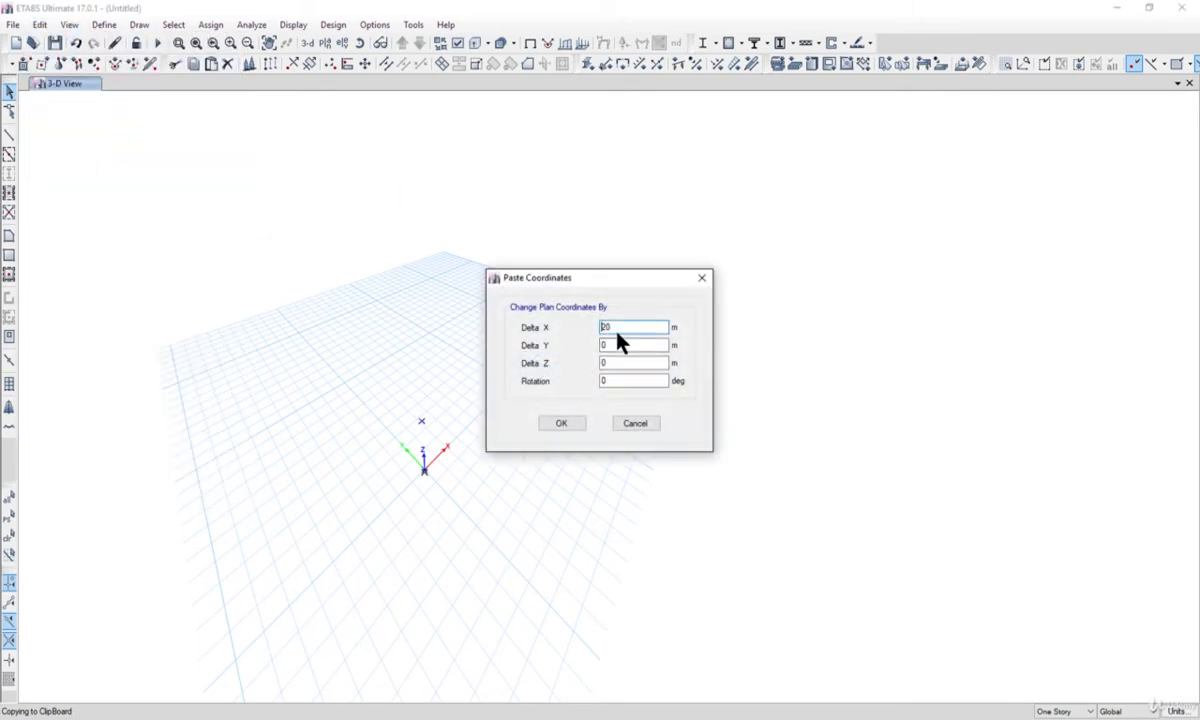
{"action": "left_click_drag", "start_coordinate": [632, 279], "coordinate": [834, 281]}
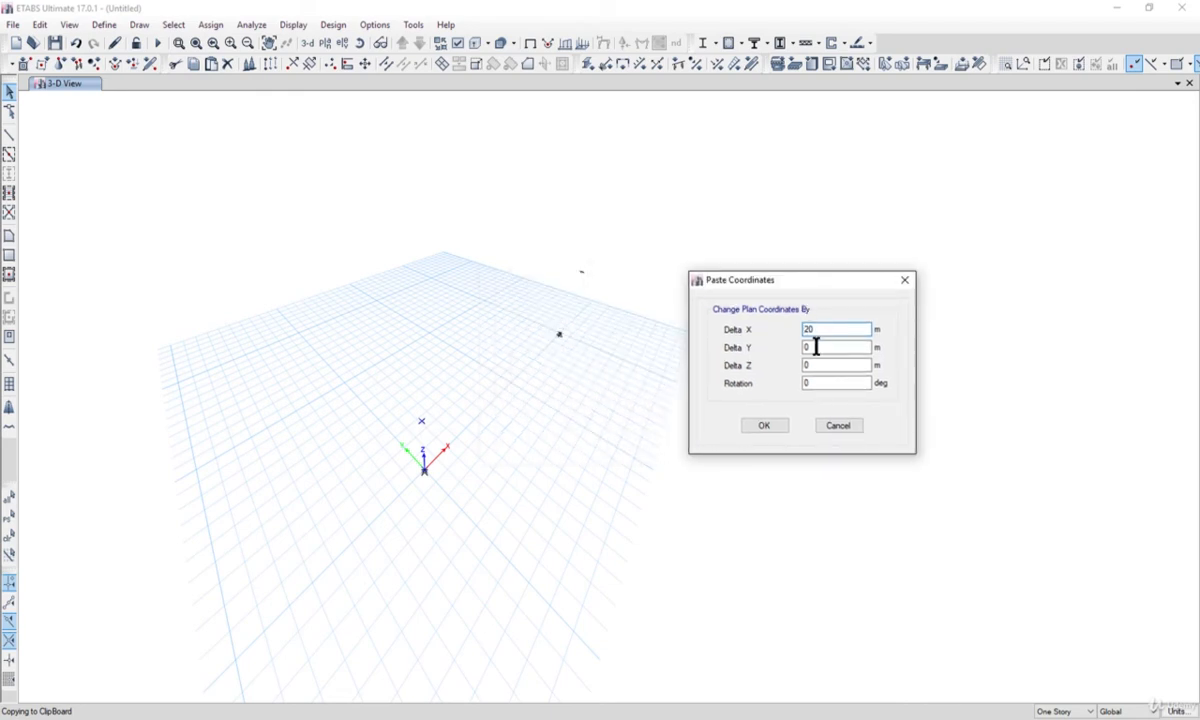
{"action": "left_click_drag", "start_coordinate": [832, 332], "coordinate": [767, 335]}
{"action": "type", "text": "40"}
{"action": "left_click", "coordinate": [763, 428]}
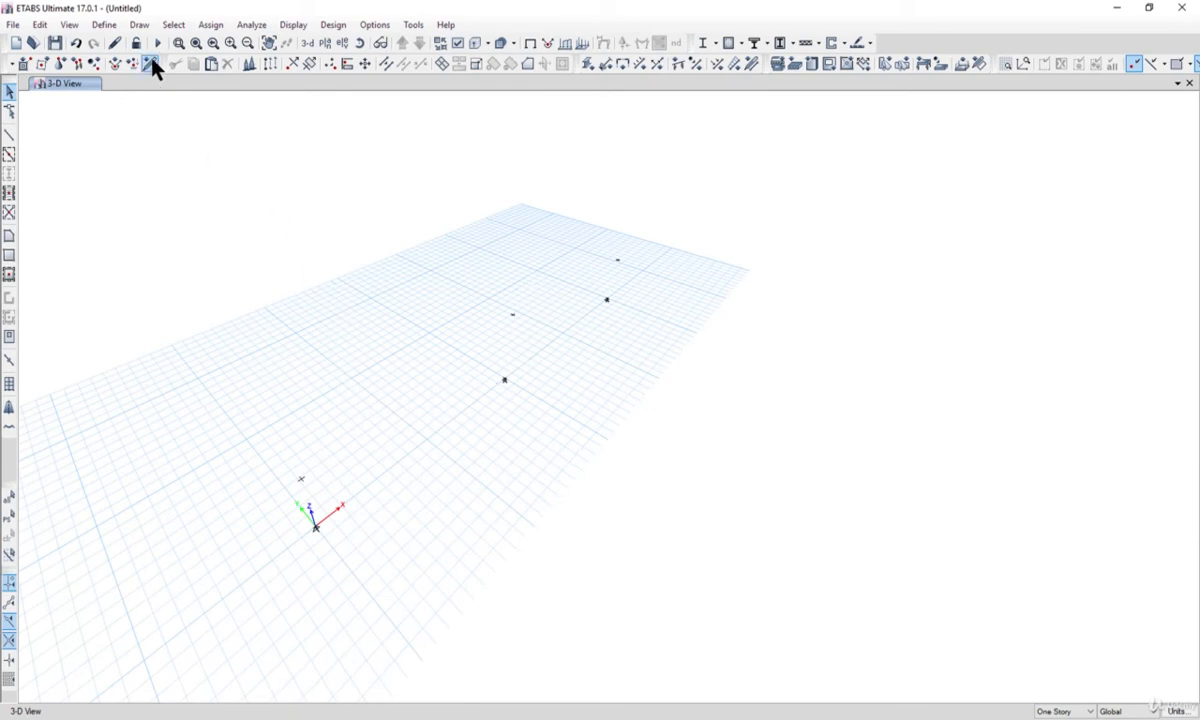
Start drawing beam/column/brace lines as straight frame objects with the section property set to None.
{"action": "left_click", "coordinate": [139, 26]}
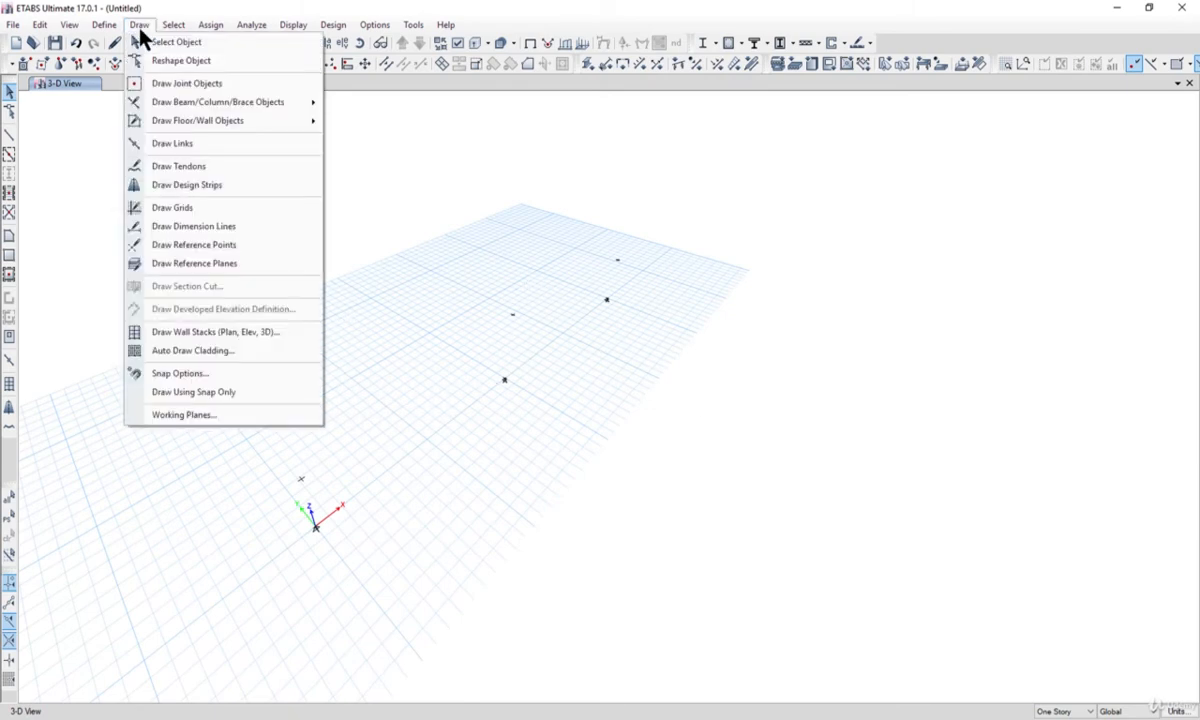
{"action": "mouse_move", "coordinate": [203, 104]}
{"action": "left_click", "coordinate": [383, 106]}
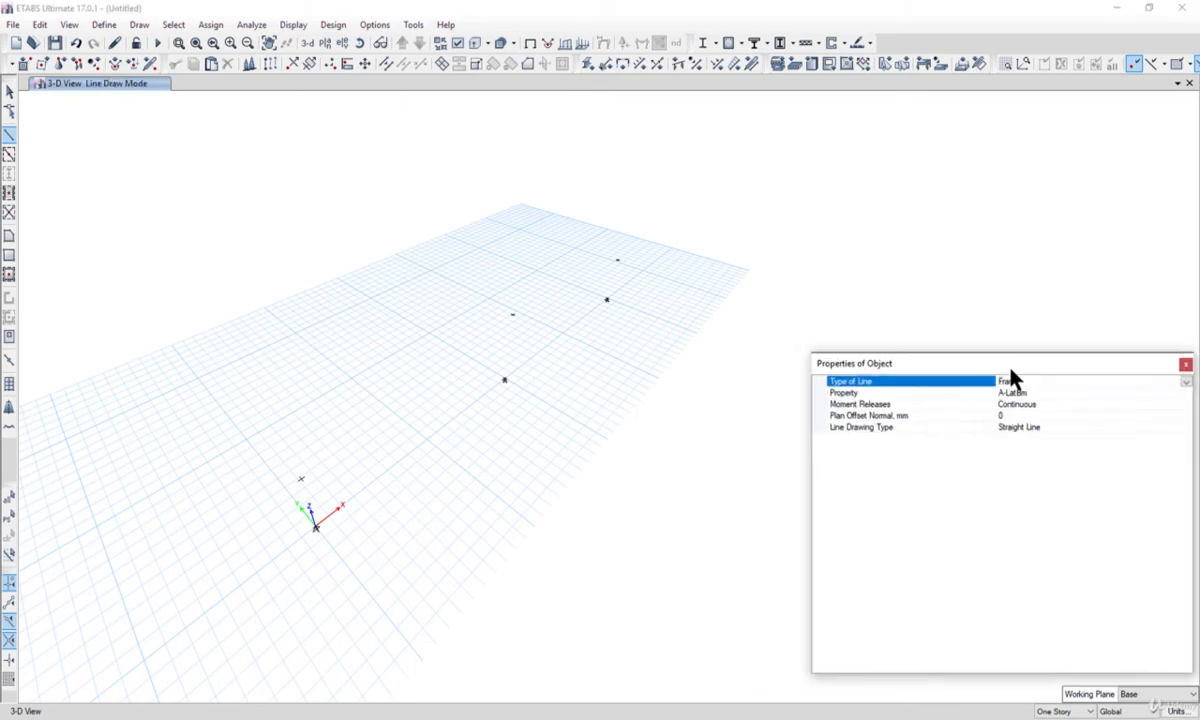
{"action": "left_click", "coordinate": [1037, 396]}
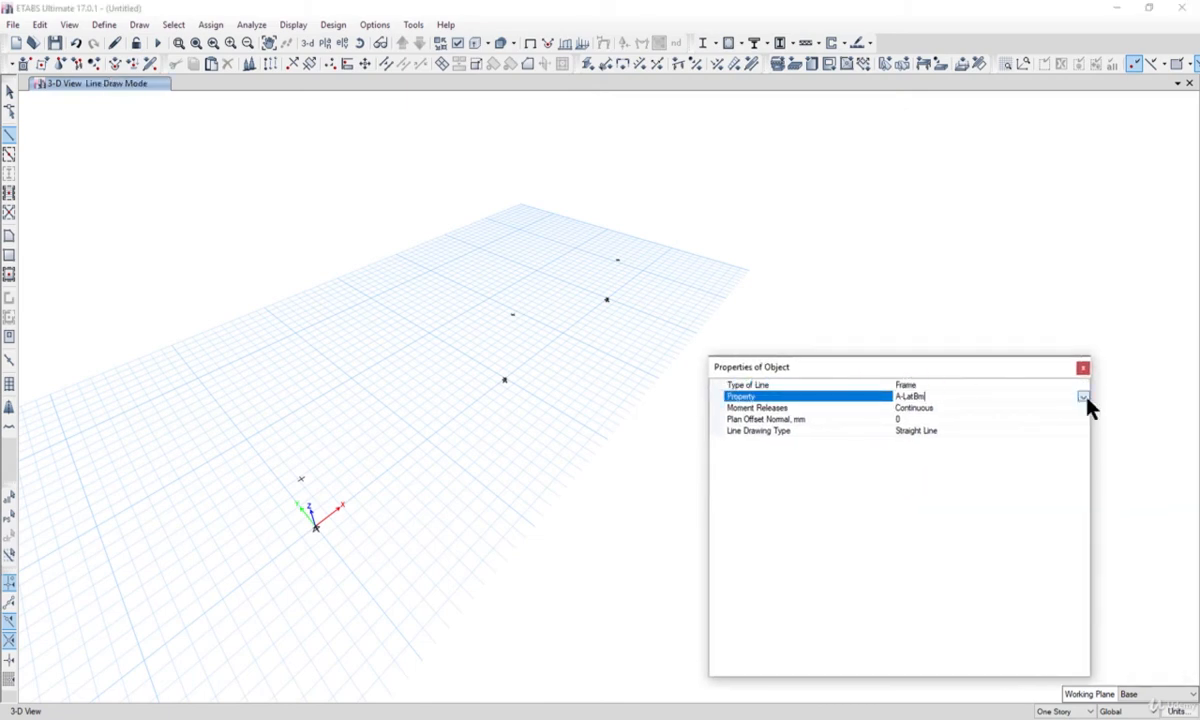
{"action": "left_click", "coordinate": [1083, 397]}
{"action": "left_click_drag", "start_coordinate": [1085, 443], "coordinate": [1084, 462]}
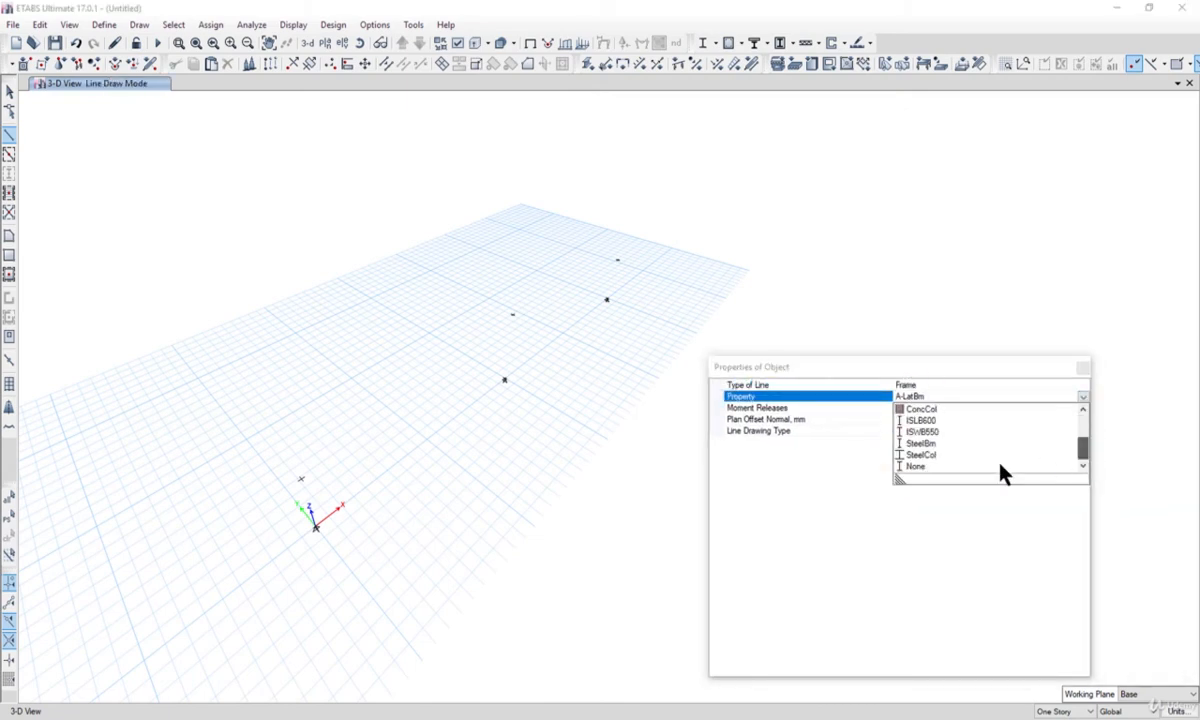
{"action": "left_click", "coordinate": [908, 469]}
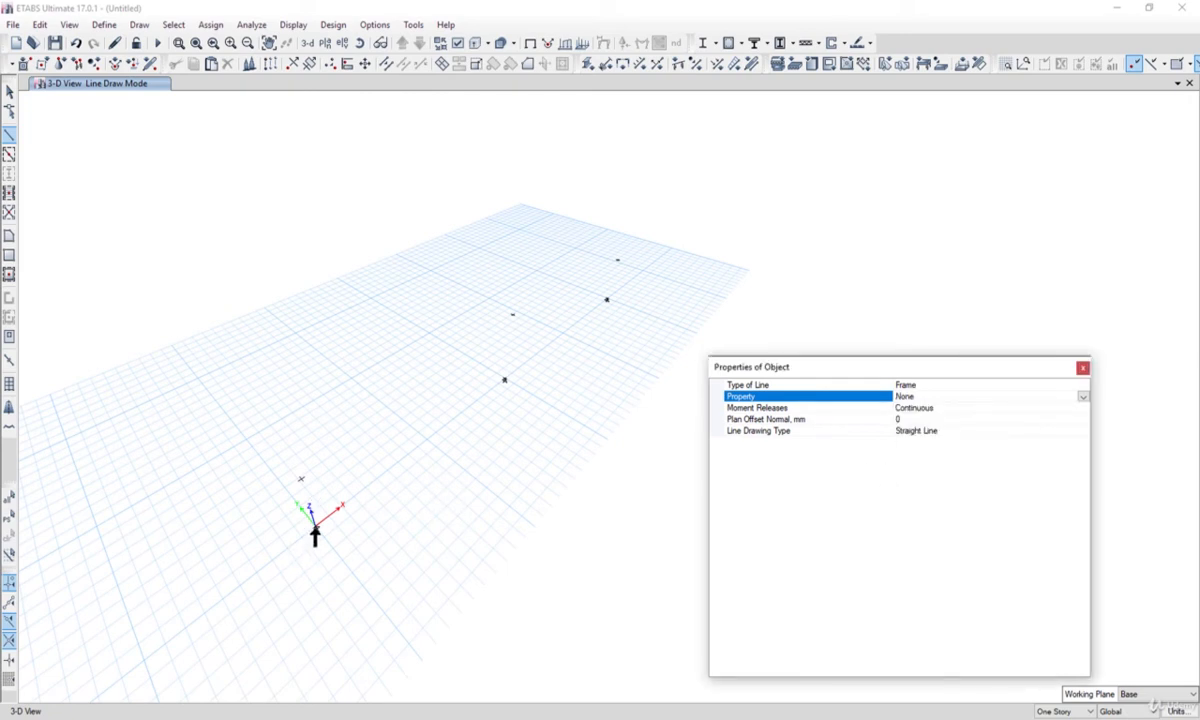
Draw connected frame members from the origin joint up to the joint above it, through the raised middle joint and far top joint, down to the far base joint.
{"action": "middle_click_drag", "start_coordinate": [331, 534], "coordinate": [338, 530]}
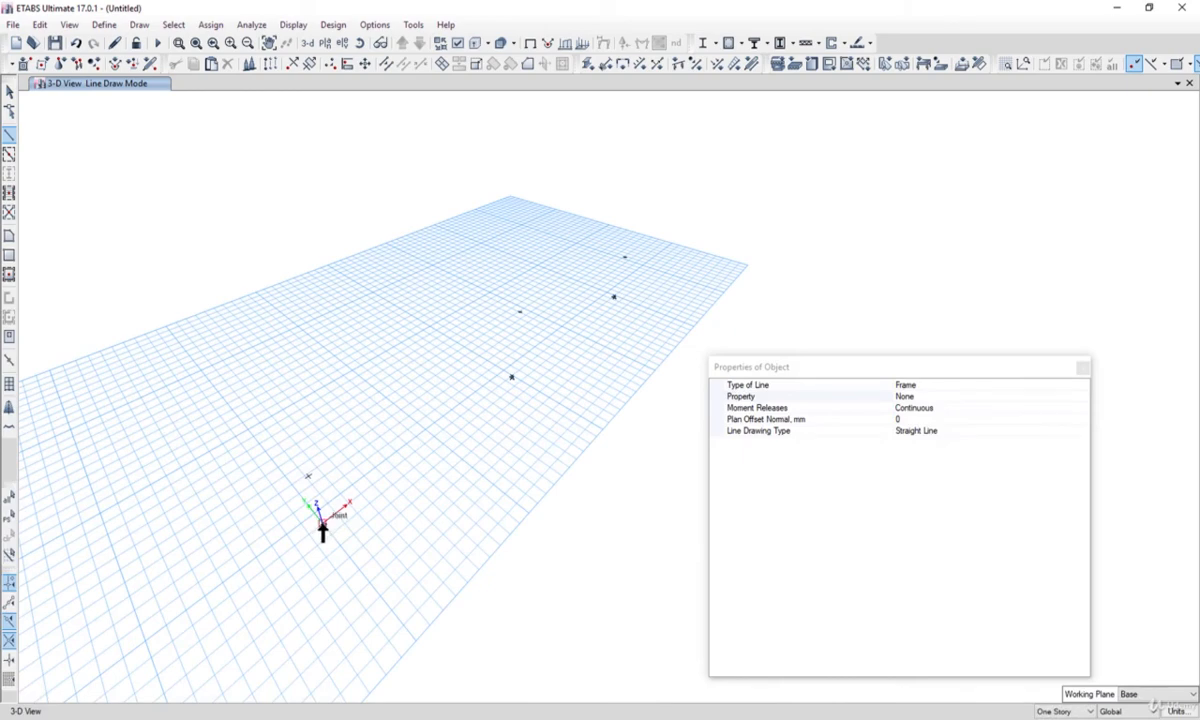
{"action": "middle_click_drag", "start_coordinate": [407, 543], "coordinate": [470, 512]}
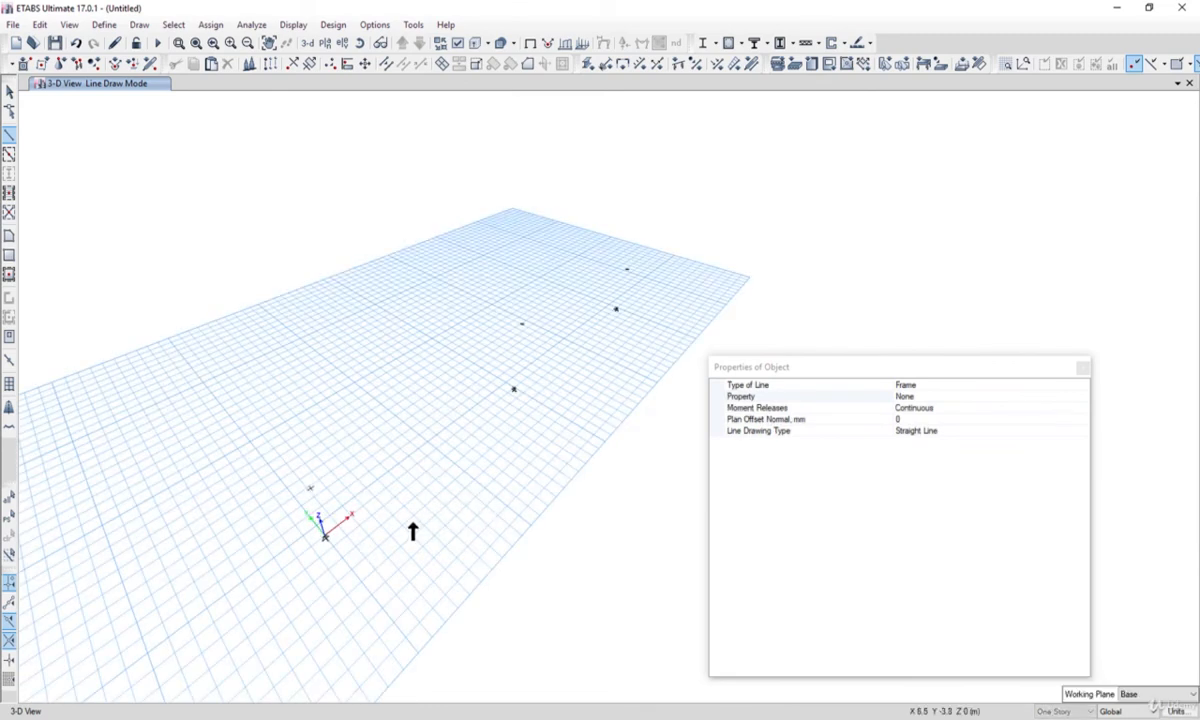
{"action": "left_click", "coordinate": [310, 489]}
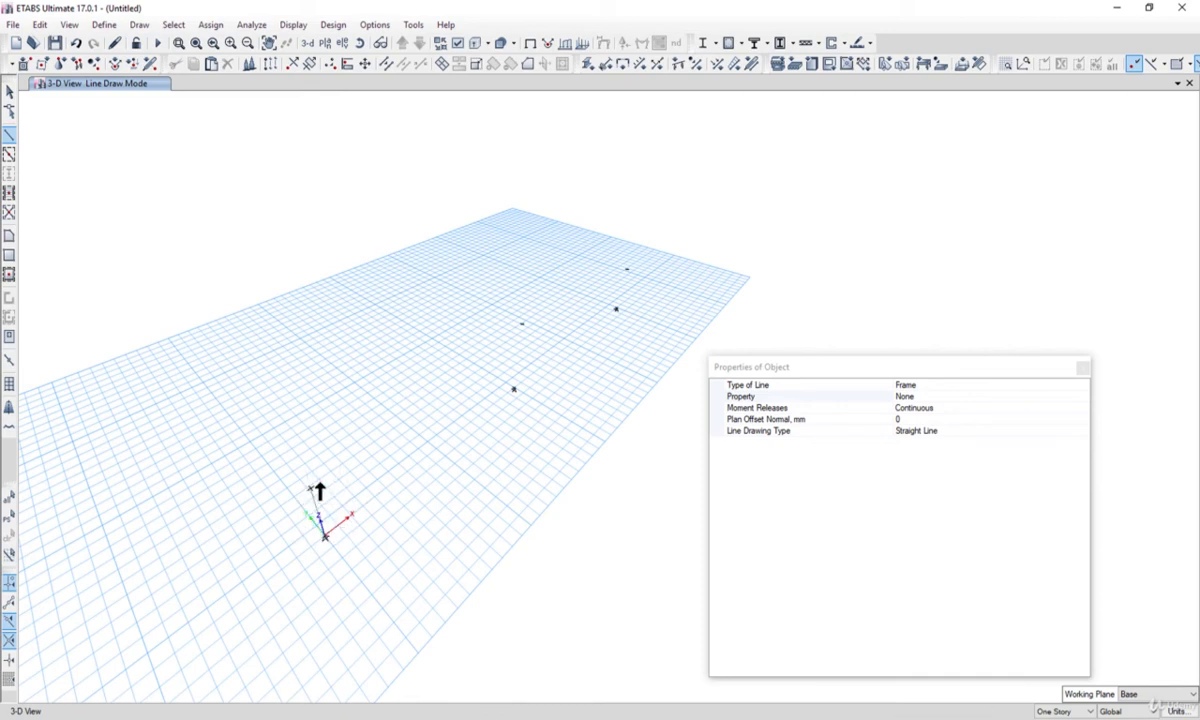
{"action": "left_click", "coordinate": [521, 326]}
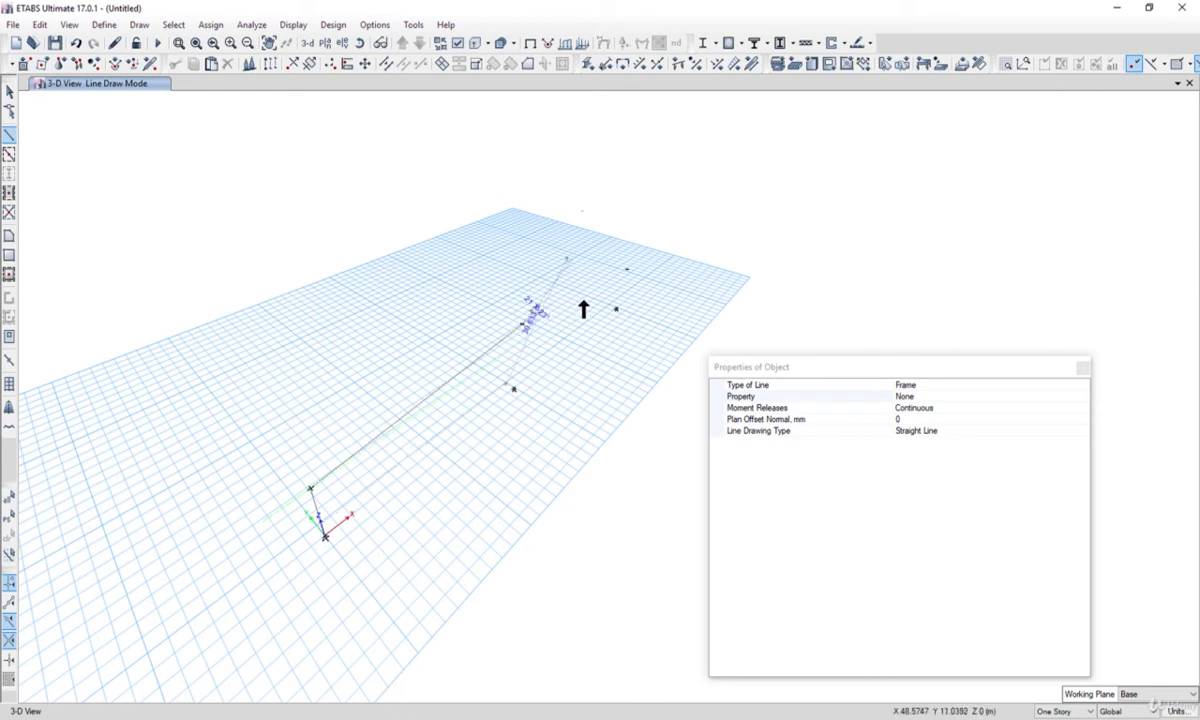
{"action": "left_click", "coordinate": [627, 272]}
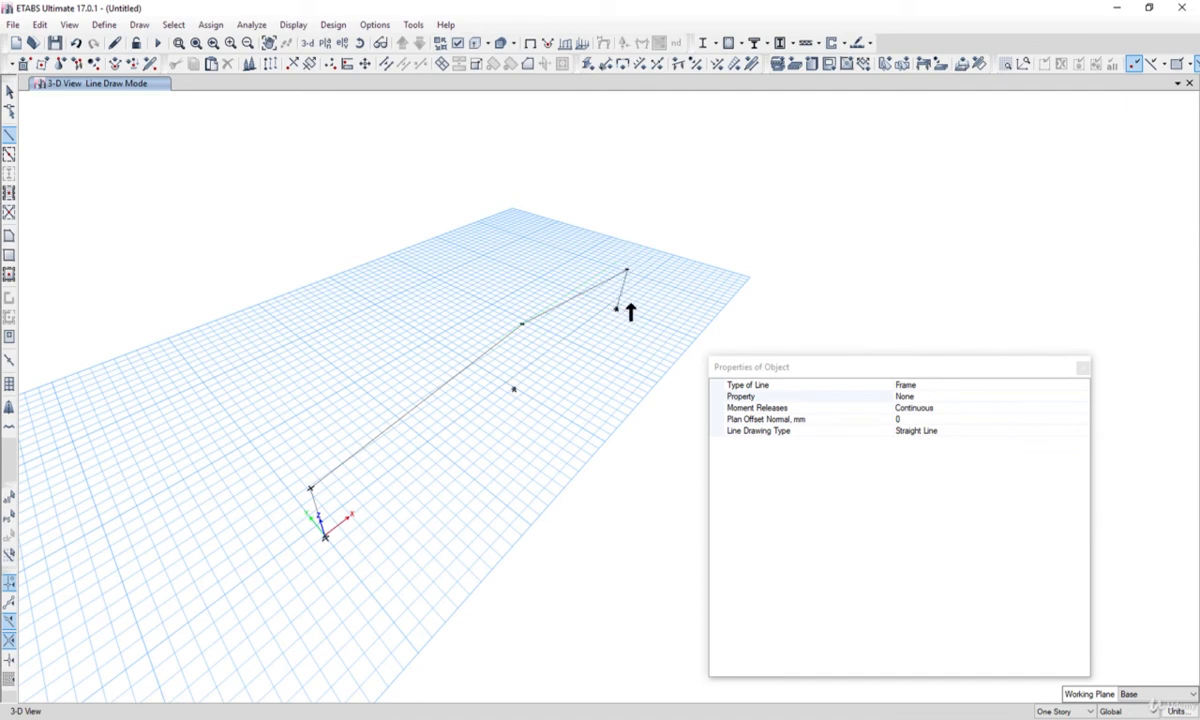
{"action": "left_click", "coordinate": [616, 309]}
Draw the middle column from the middle base joint up to the ridge joint above it, and end line drawing.
{"action": "mouse_move", "coordinate": [525, 335]}
{"action": "middle_mouse_down"}
{"action": "mouse_move", "coordinate": [536, 356]}
{"action": "mouse_move", "coordinate": [484, 360]}
{"action": "mouse_move", "coordinate": [494, 390]}
{"action": "mouse_move", "coordinate": [484, 384]}
{"action": "middle_mouse_up"}
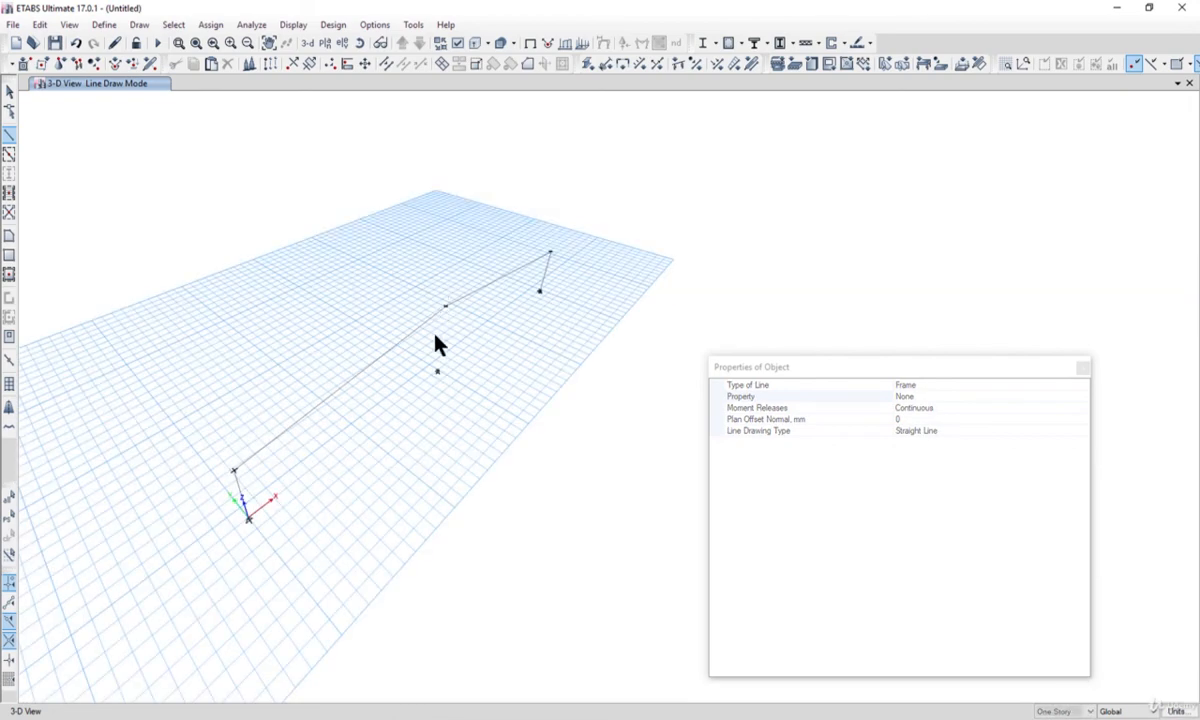
{"action": "scroll", "coordinate": [439, 384], "scroll_direction": "up", "scroll_amount": 2}
{"action": "scroll", "coordinate": [439, 384], "scroll_direction": "up", "scroll_amount": 2}
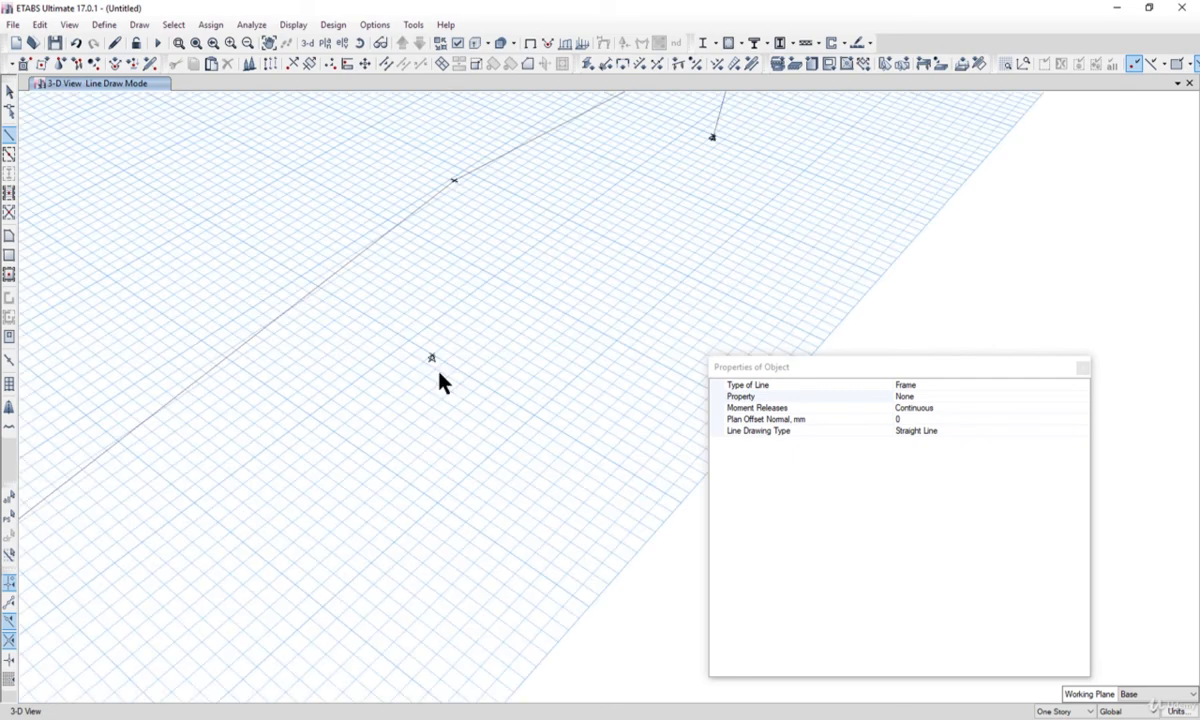
{"action": "scroll", "coordinate": [433, 362], "scroll_direction": "down", "scroll_amount": 9}
{"action": "scroll", "coordinate": [433, 362], "scroll_direction": "up", "scroll_amount": 7}
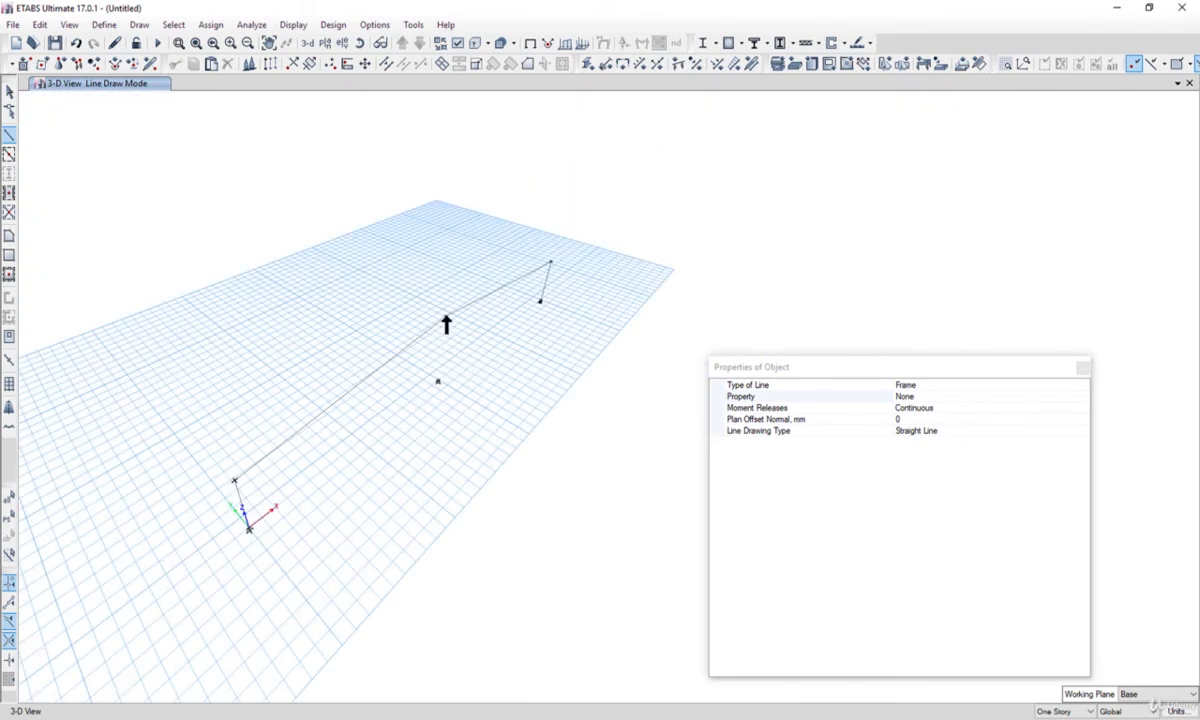
{"action": "scroll", "coordinate": [446, 322], "scroll_direction": "up", "scroll_amount": 3}
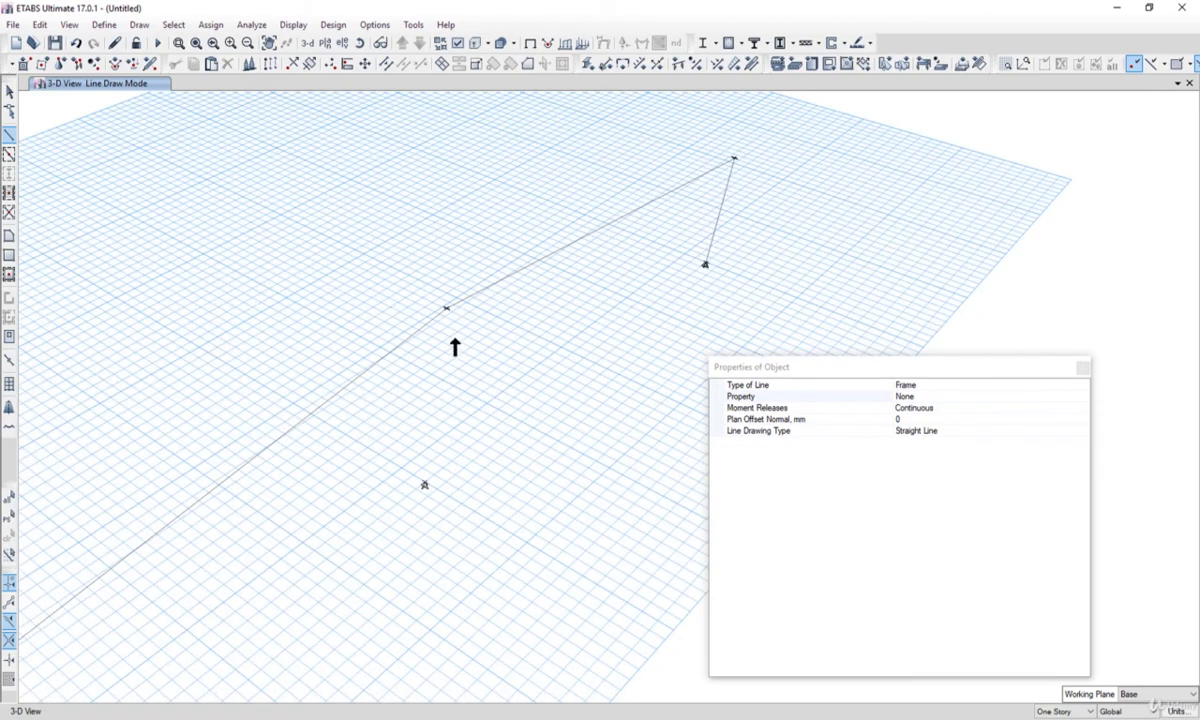
{"action": "middle_click_drag", "start_coordinate": [455, 345], "coordinate": [485, 322]}
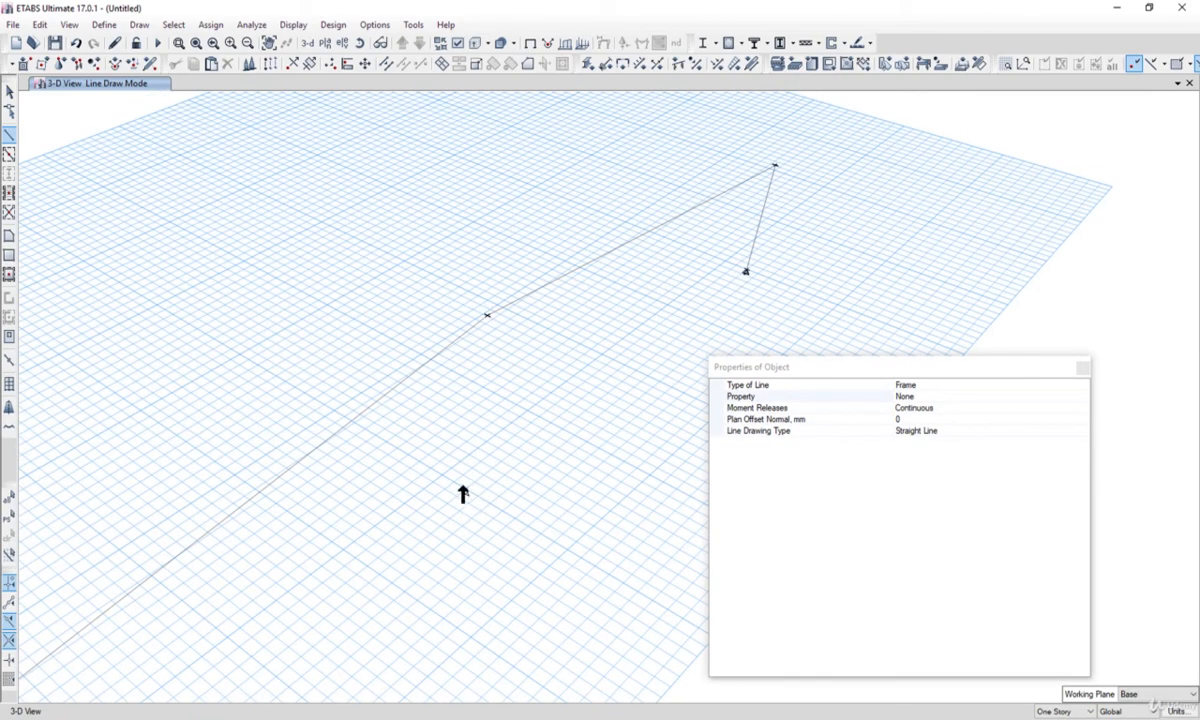
{"action": "middle_click_drag", "start_coordinate": [465, 497], "coordinate": [450, 482]}
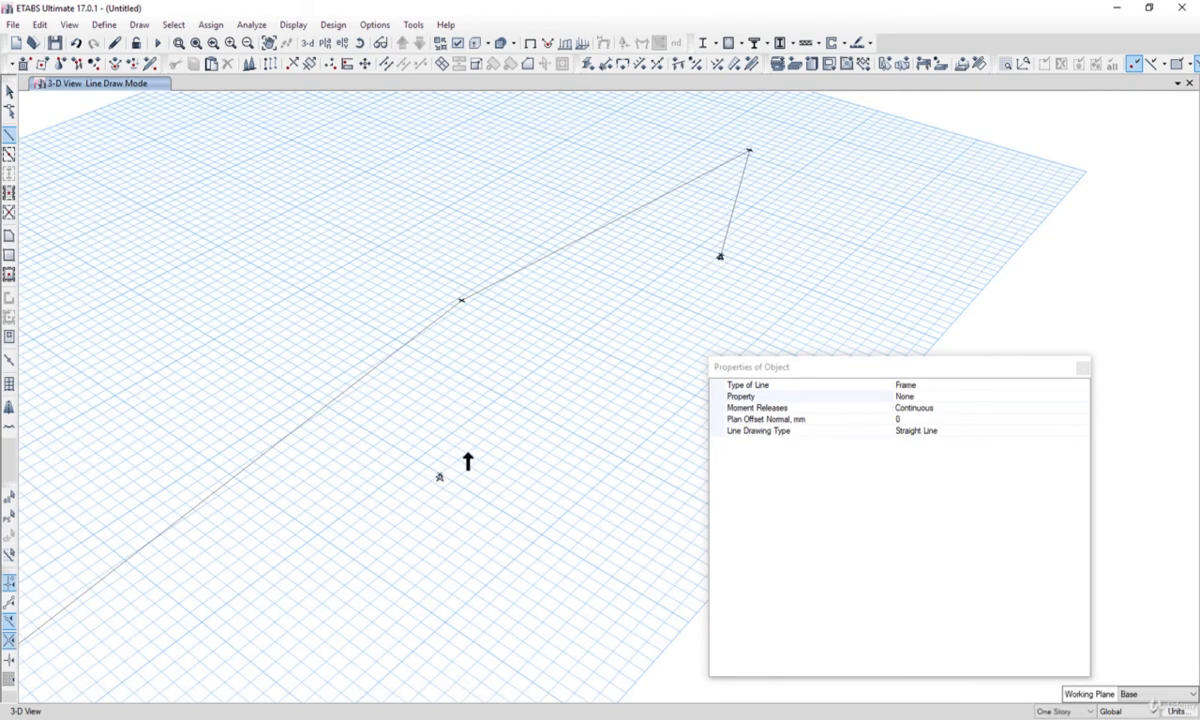
{"action": "middle_click_drag", "start_coordinate": [517, 549], "coordinate": [416, 490], "text": "shift"}
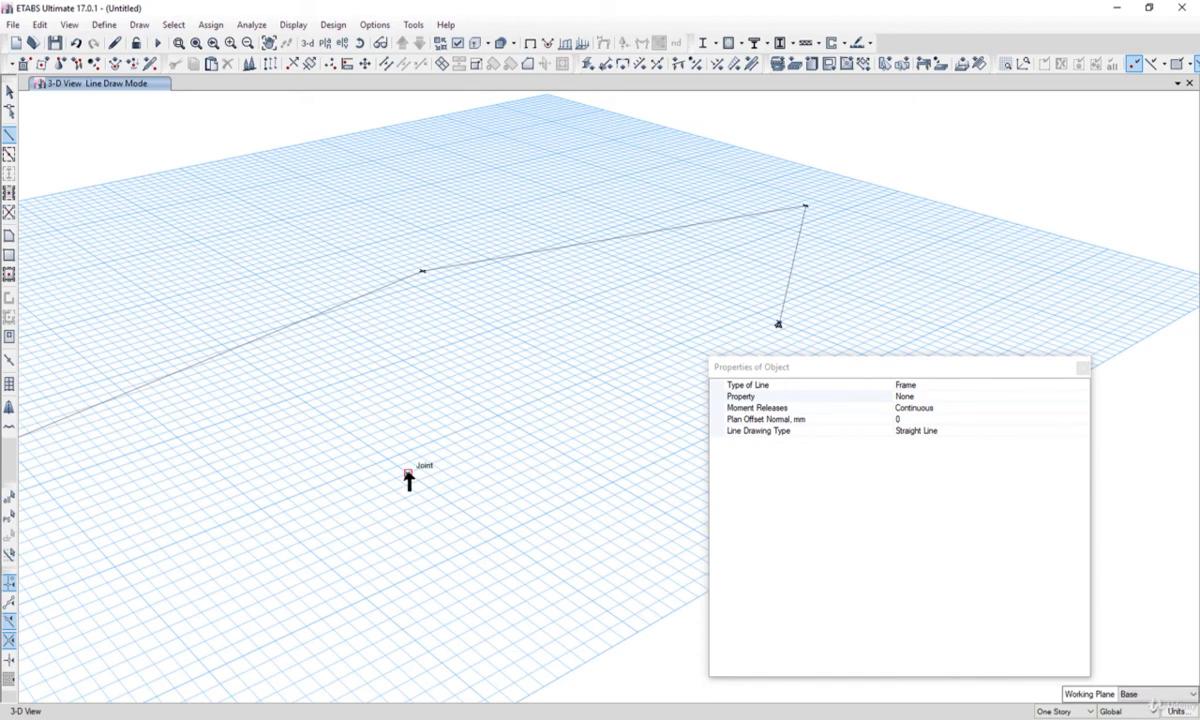
{"action": "left_click", "coordinate": [408, 474]}
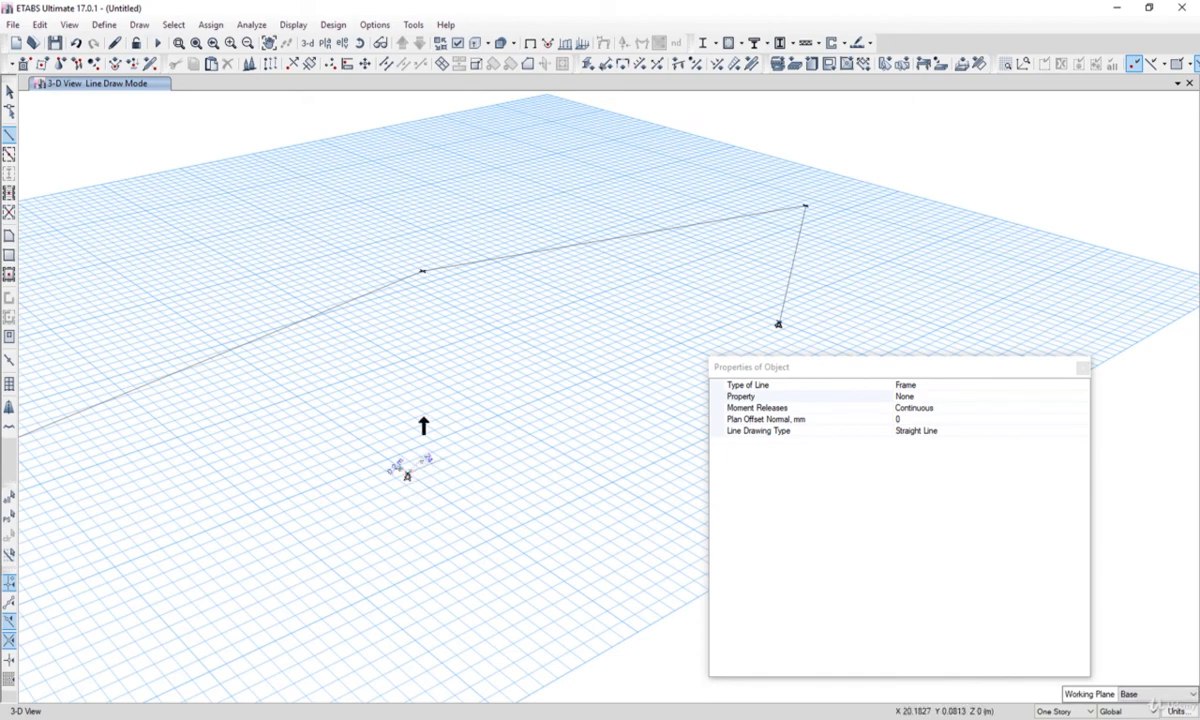
{"action": "left_click", "coordinate": [423, 271]}
{"action": "scroll", "coordinate": [528, 319], "scroll_direction": "down", "scroll_amount": 7}
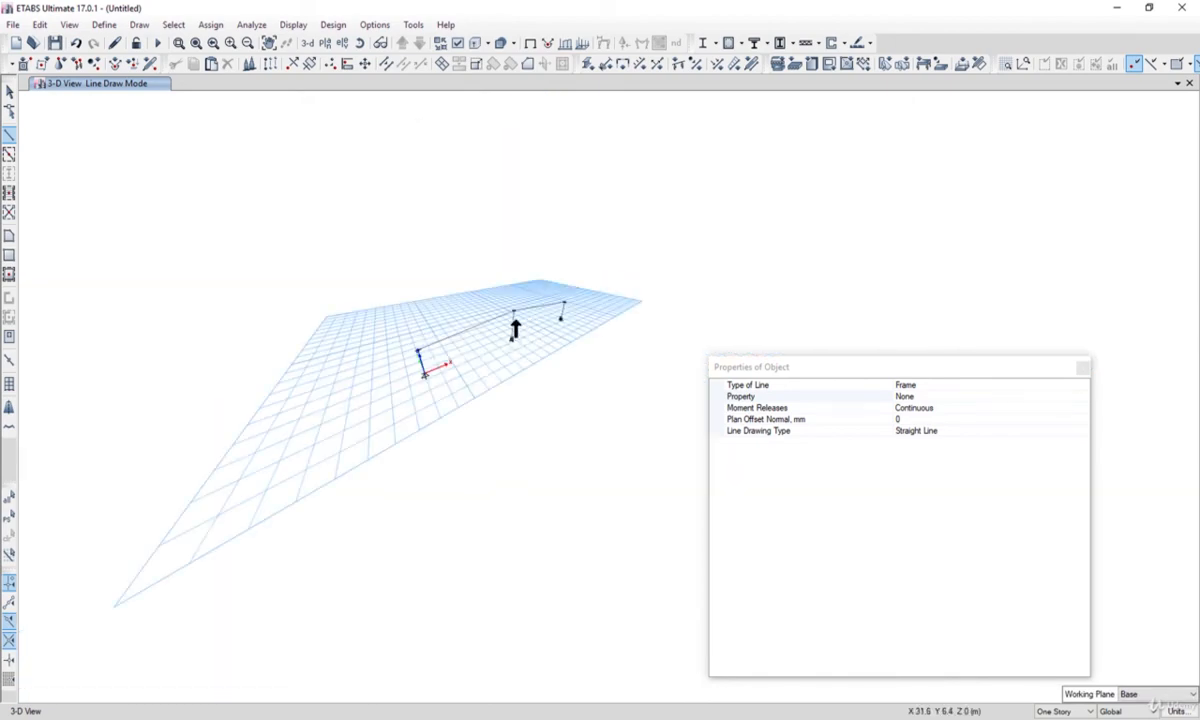
{"action": "scroll", "coordinate": [515, 330], "scroll_direction": "up", "scroll_amount": 5}
{"action": "key", "text": "Escape"}
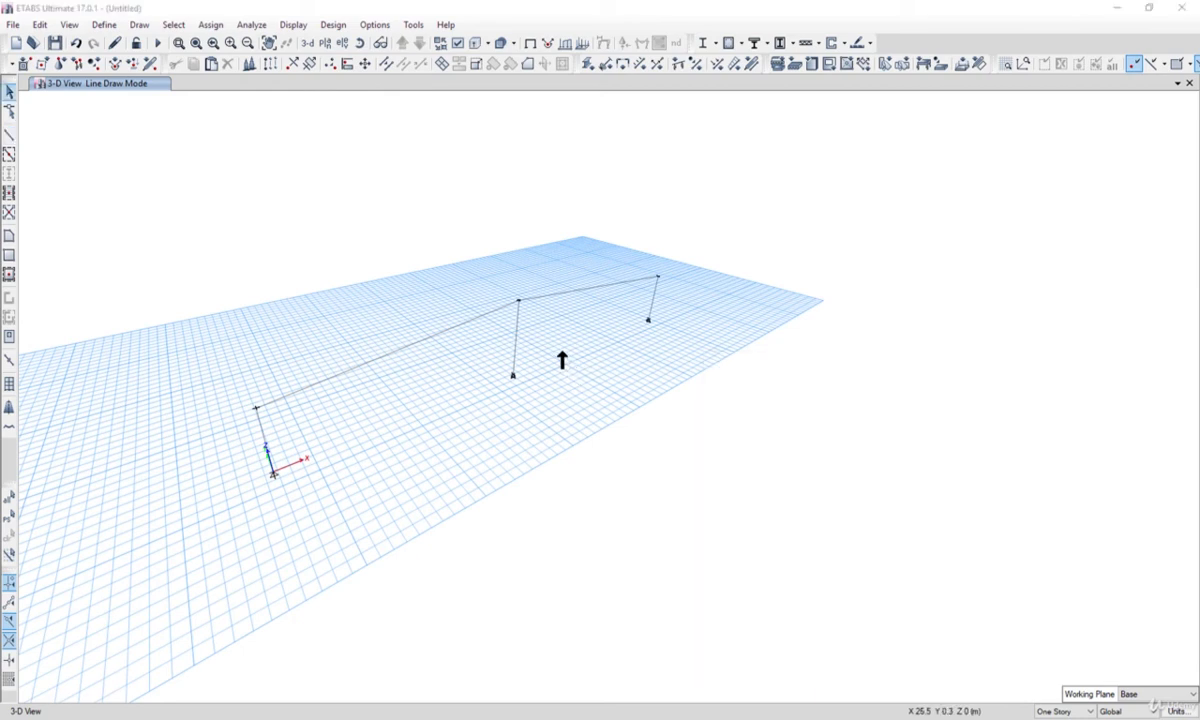